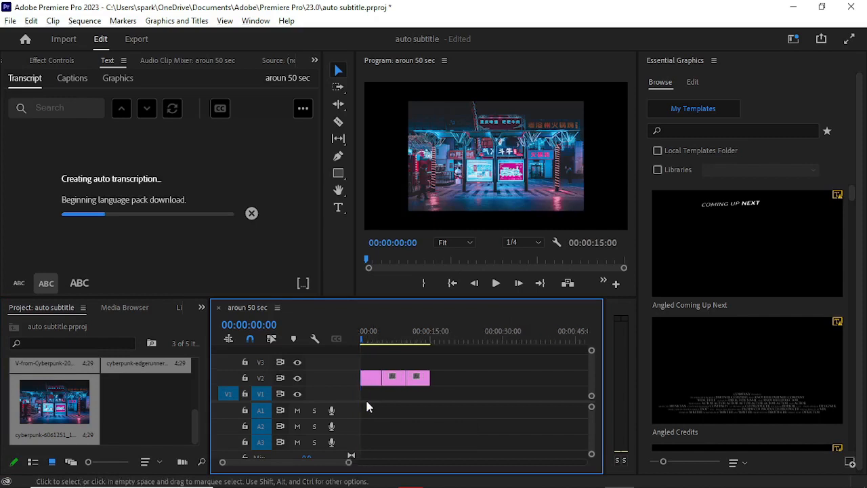
Scale the image clips to fill the frame, setting the first clip to 152 and the third clip to 196
left_click_drag(465, 367, 364, 405)
mouse_move(382, 339)
left_mouse_down()
mouse_move(415, 339)
mouse_move(367, 339)
left_mouse_up()
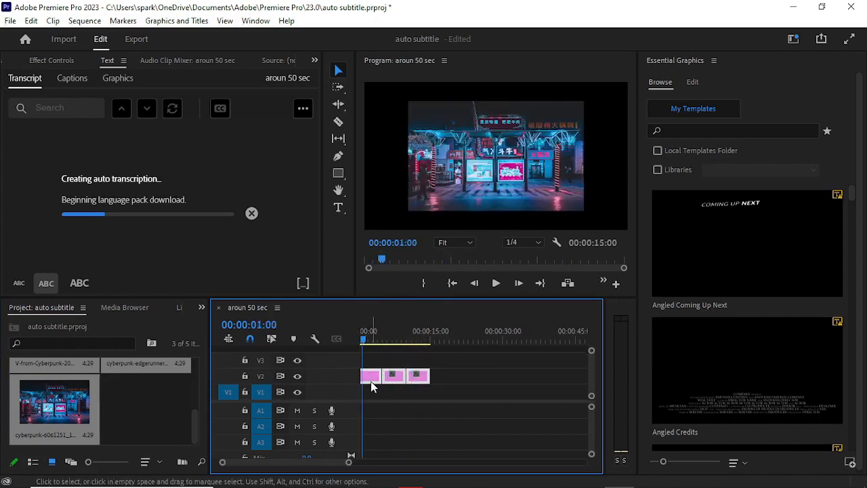
double_click(372, 383)
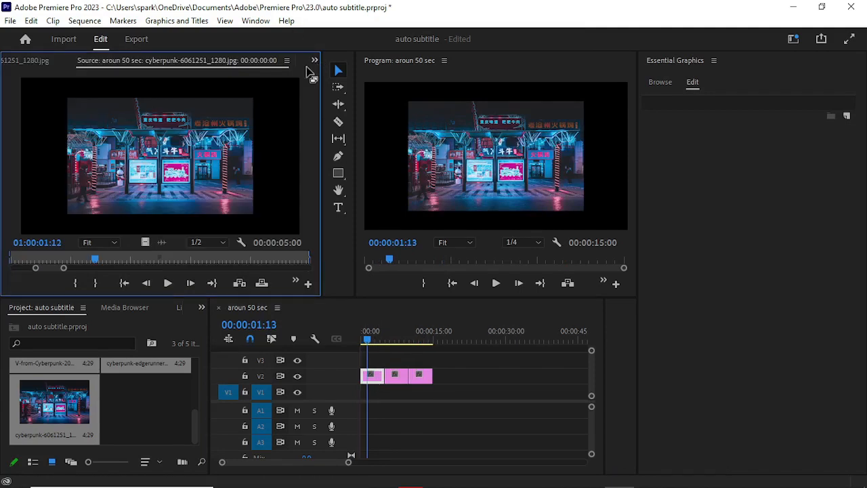
left_click(314, 61)
left_click(340, 93)
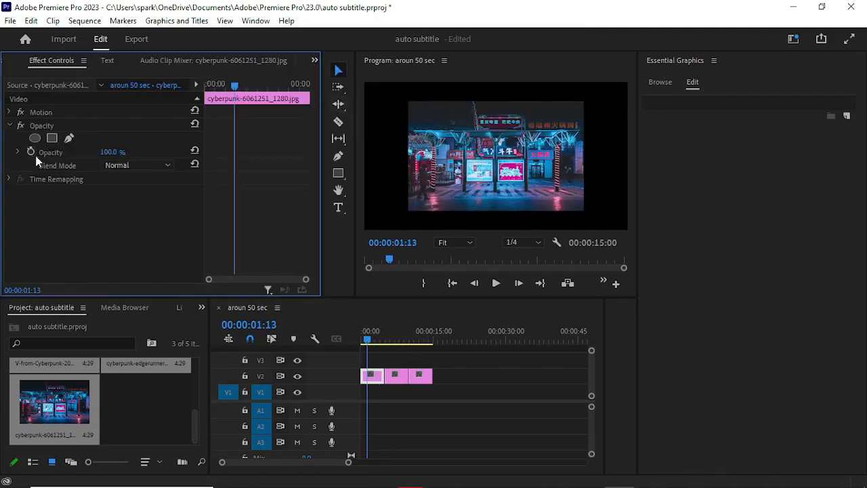
left_click(11, 113)
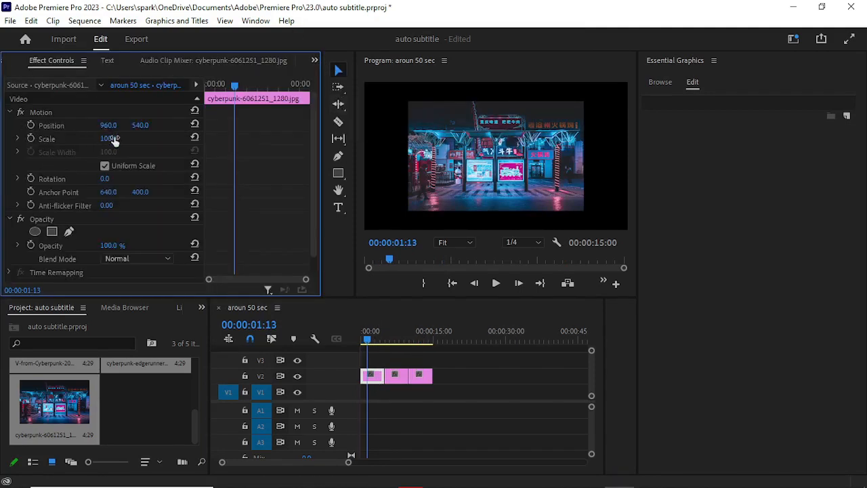
type("149")
key("Return")
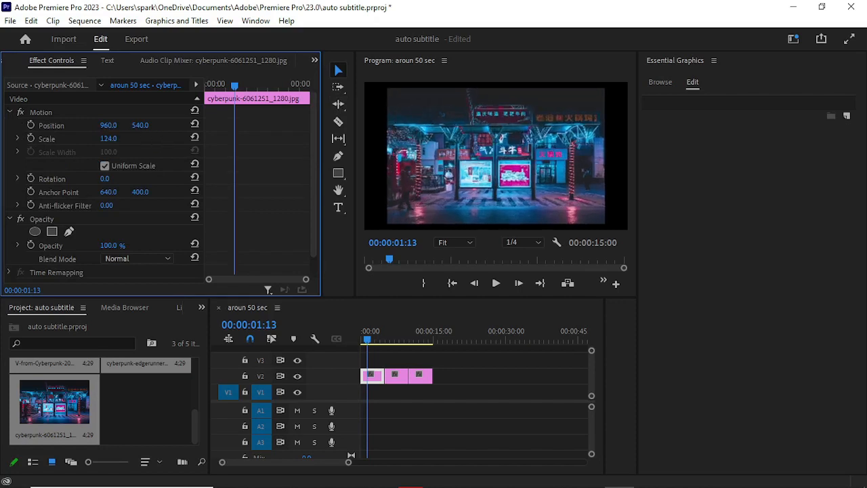
mouse_move(108, 138)
left_mouse_down()
mouse_move(100, 138)
mouse_move(119, 139)
left_mouse_up()
left_click(396, 340)
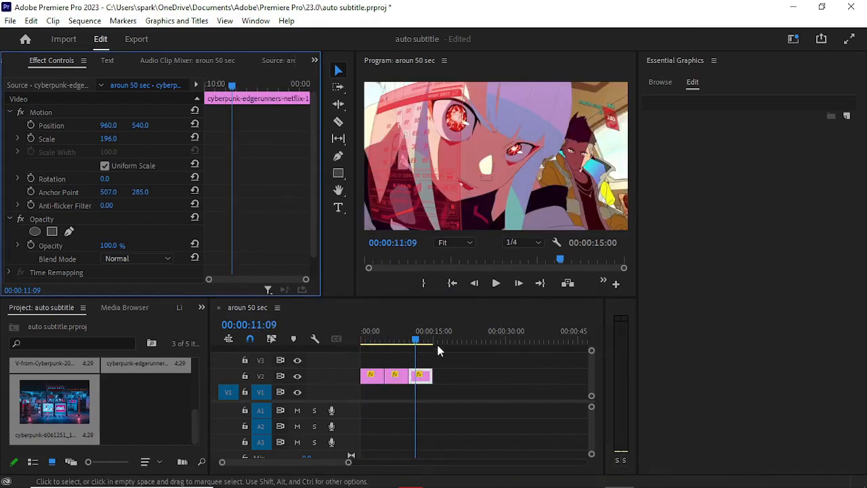
Enable Position and Scale keyframing on the first clip at 00:00:00:00
left_click_drag(415, 340, 354, 346)
left_click(395, 339)
scroll(353, 400, "up", 3)
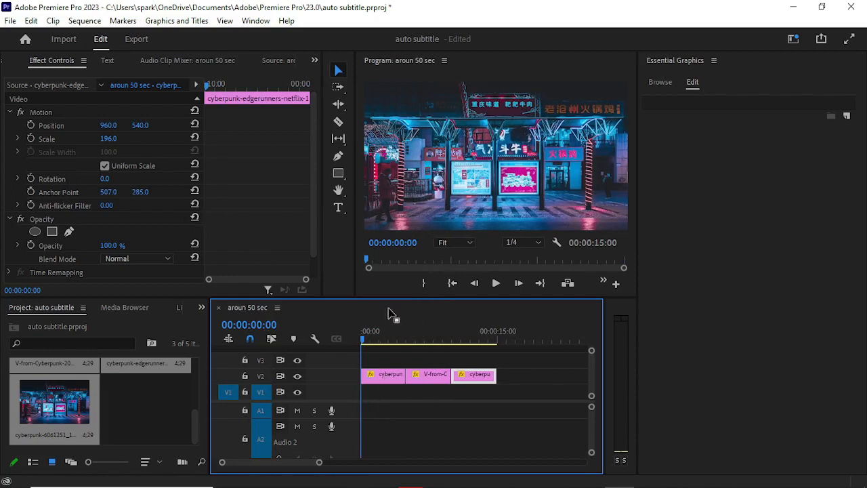
left_click(387, 377)
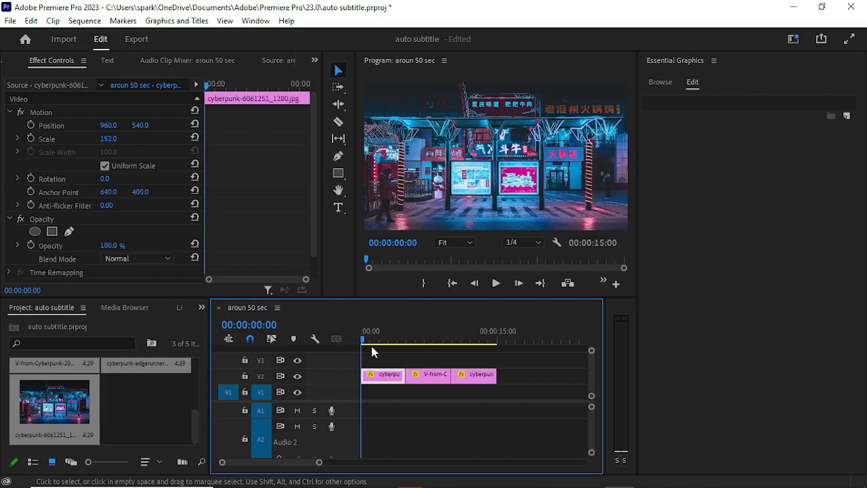
left_click(30, 126)
left_click(31, 138)
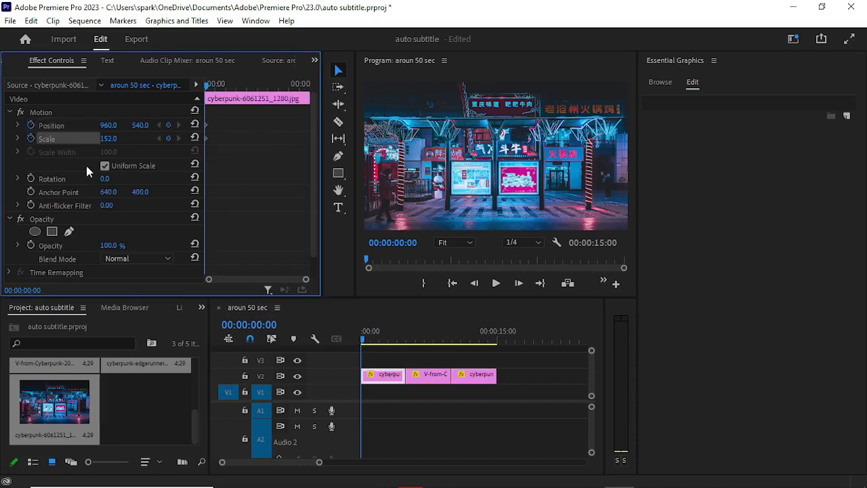
Add end keyframes to the first clip at 00:00:04:28 with Scale 323 and Position 1989, 5
left_click(267, 99)
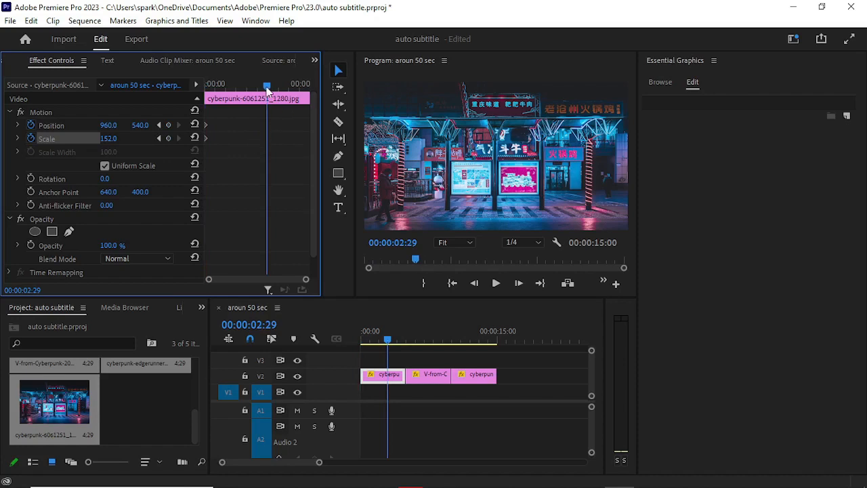
left_click_drag(266, 87, 306, 86)
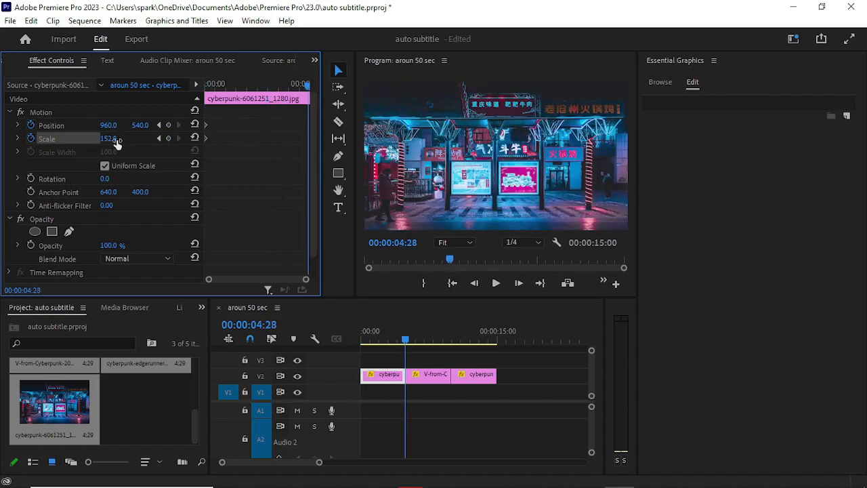
mouse_move(116, 140)
left_mouse_down()
mouse_move(157, 140)
mouse_move(118, 139)
left_mouse_up()
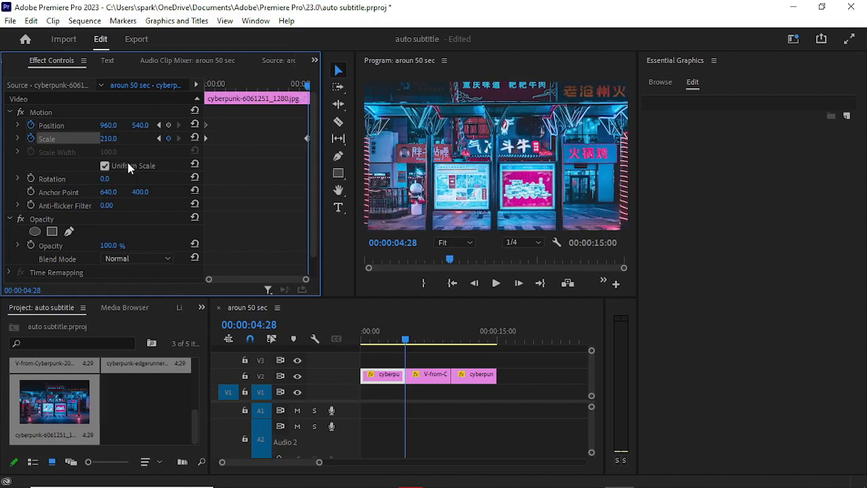
mouse_move(111, 125)
left_mouse_down()
mouse_move(189, 125)
mouse_move(114, 125)
mouse_move(135, 141)
mouse_move(153, 141)
mouse_move(133, 124)
mouse_move(162, 125)
mouse_move(88, 125)
mouse_move(138, 125)
left_mouse_up()
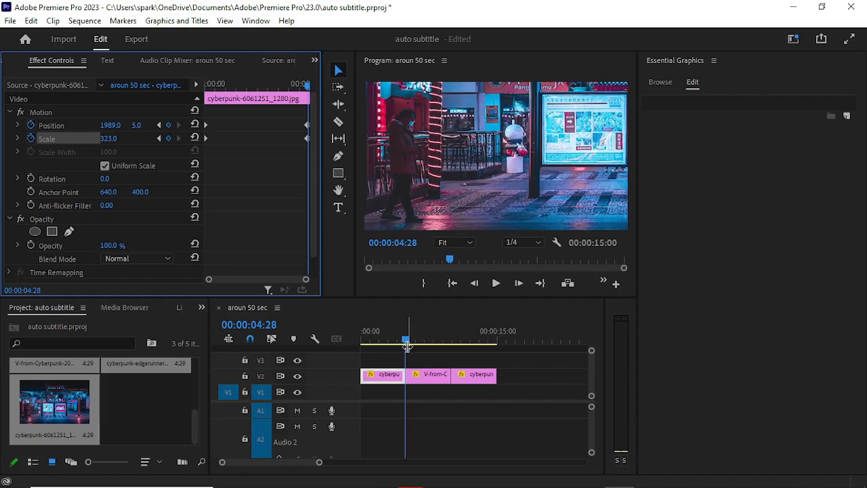
Play the first clip from its start to check the keyframed zoom and pan
left_click(212, 377)
key("Home")
key("space")
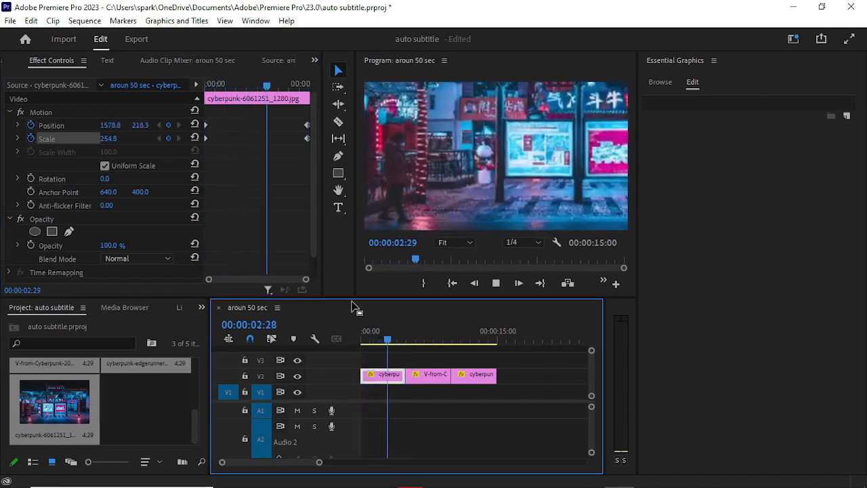
key("space")
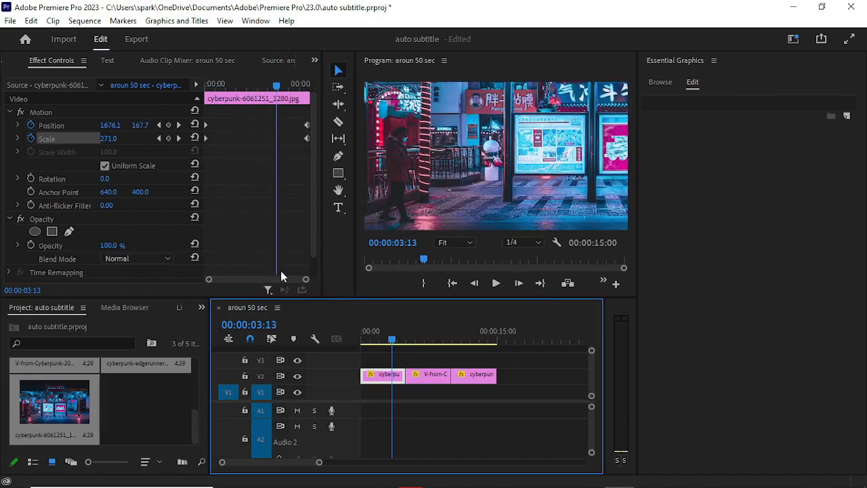
key("Home")
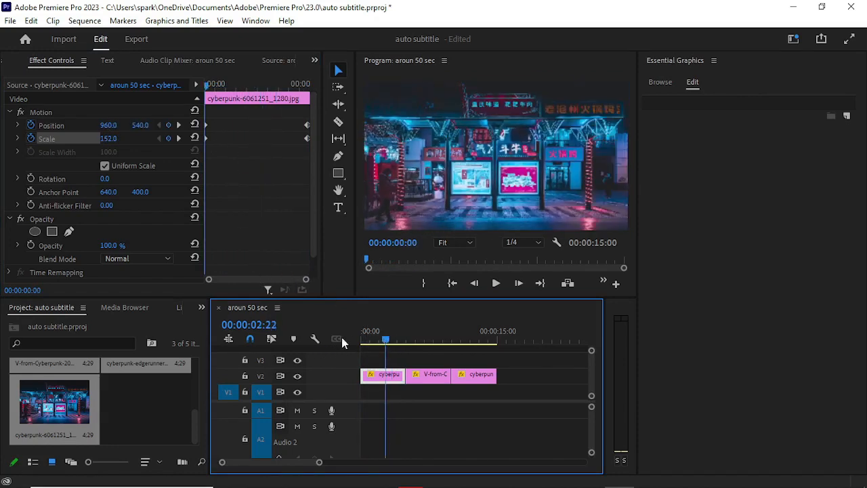
key("space")
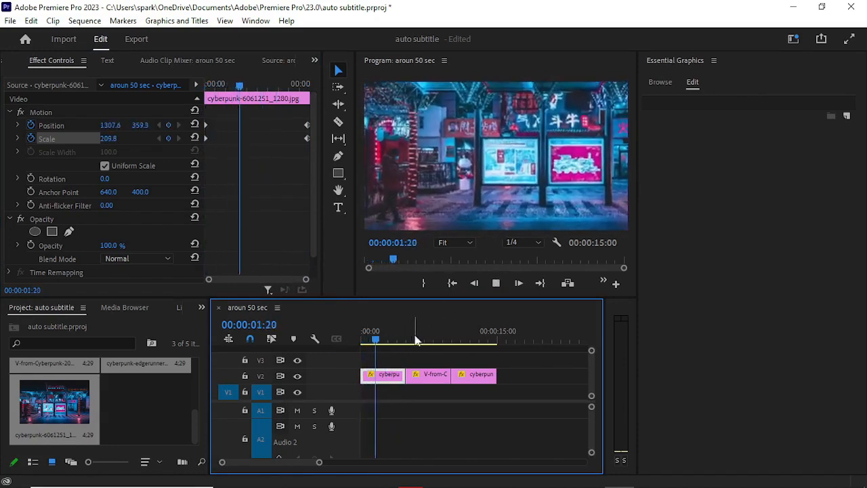
Apply Ease In to the ending Position and Scale keyframes and Ease Out to the starting ones
left_click(302, 138)
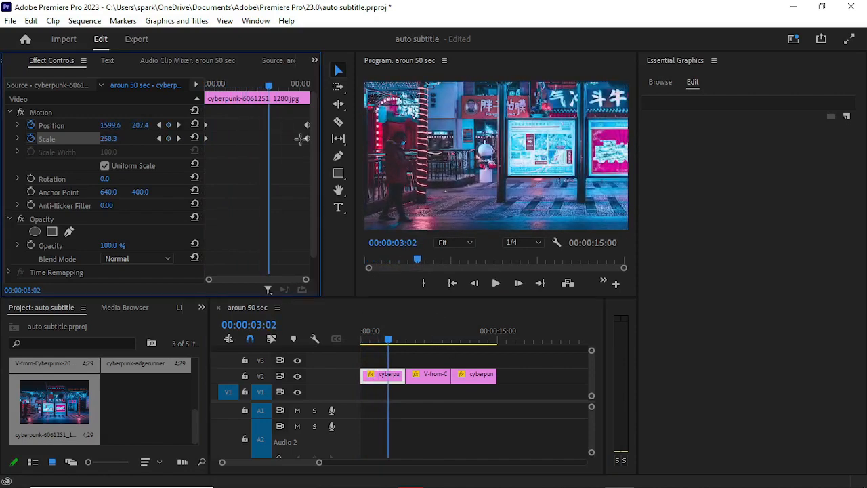
right_click(305, 138)
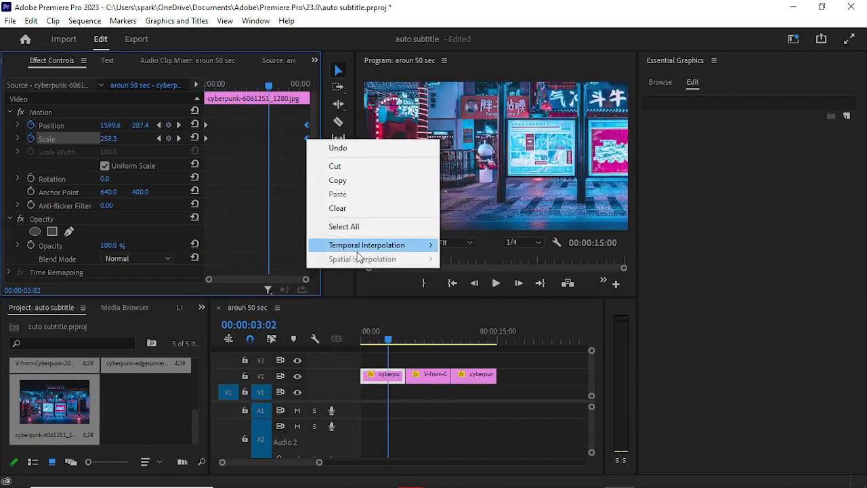
mouse_move(379, 245)
left_click(474, 319)
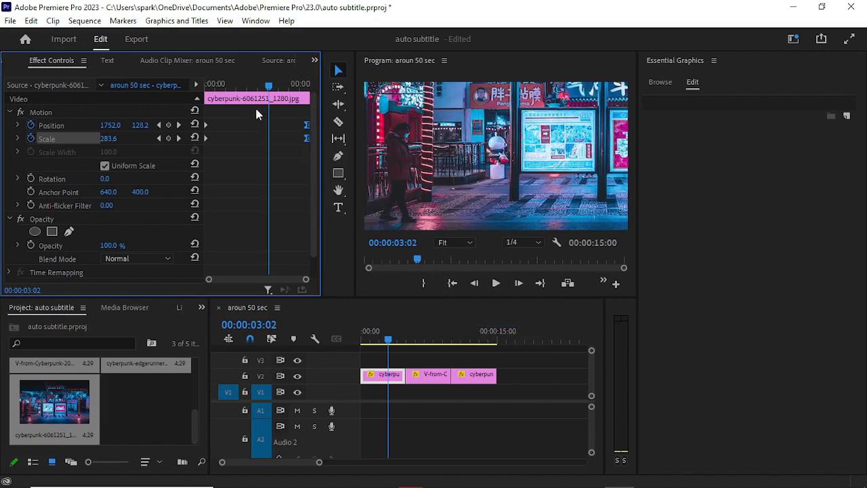
right_click(207, 139)
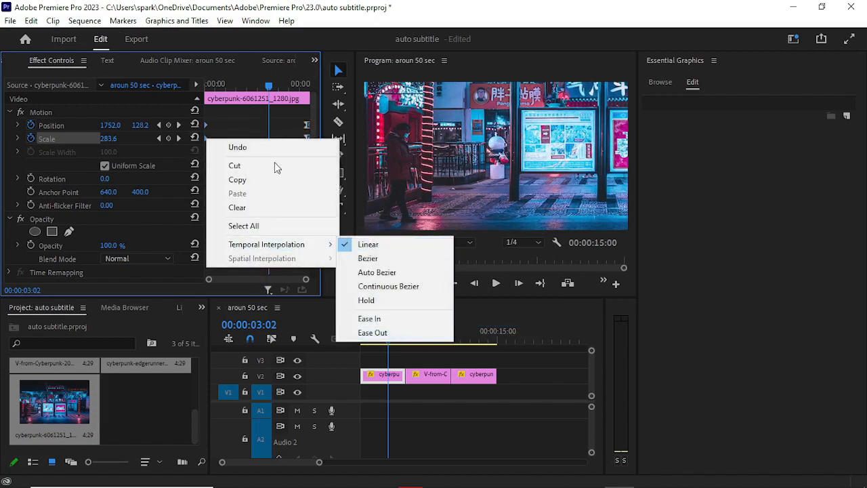
left_click(382, 331)
Extend the ease handles on the Position velocity graph until the curve forms a sharp peak near the clip's middle
left_click(17, 125)
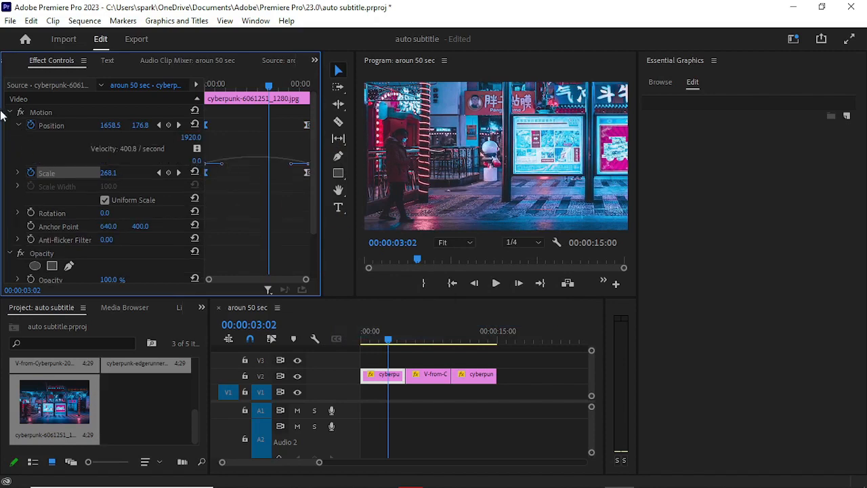
left_click(17, 126)
left_click(17, 125)
mouse_move(221, 169)
left_mouse_down()
mouse_move(243, 165)
mouse_move(207, 167)
left_mouse_up()
key("ctrl+z")
left_click_drag(298, 164, 247, 165)
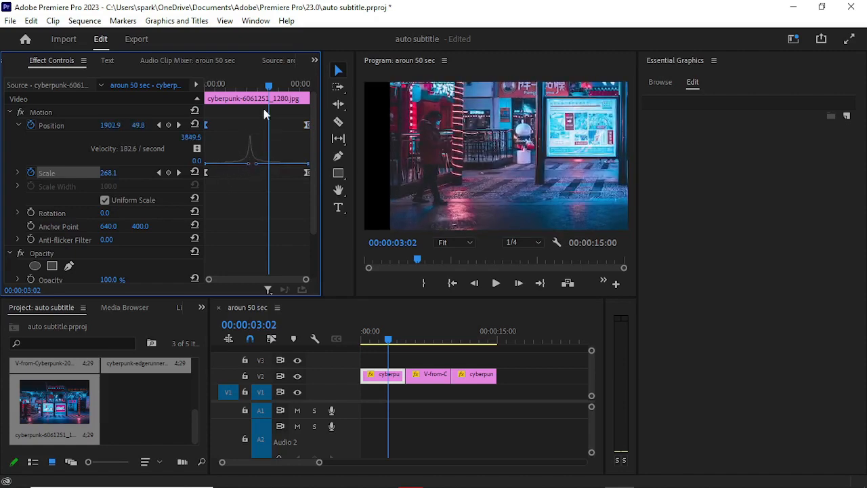
Play and scrub the first clip to inspect the image framing around the velocity peak
left_click_drag(270, 89, 176, 120)
key("space")
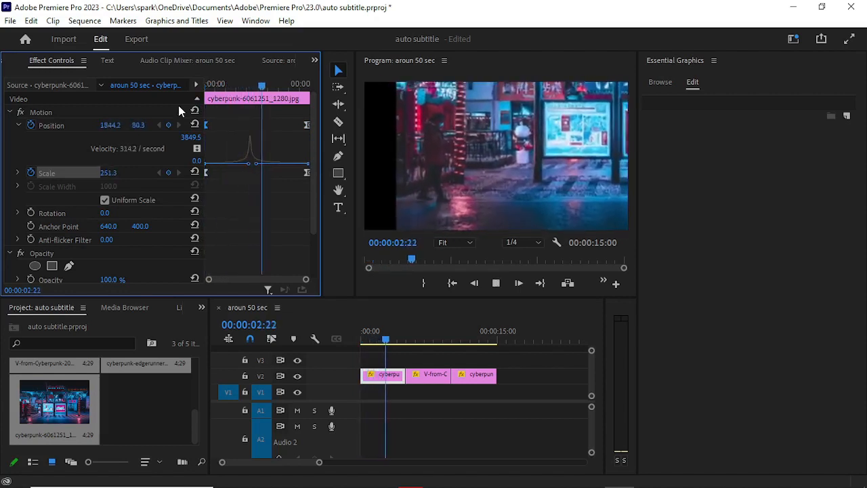
key("space")
left_click_drag(271, 86, 256, 142)
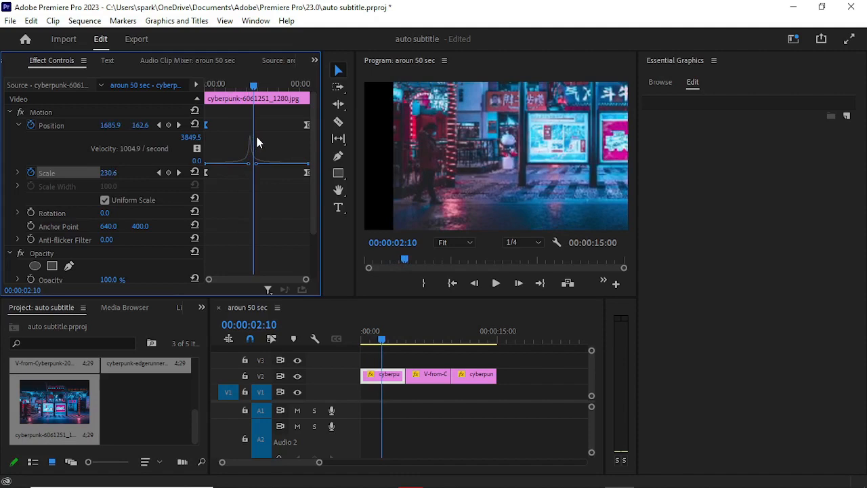
left_click(453, 178)
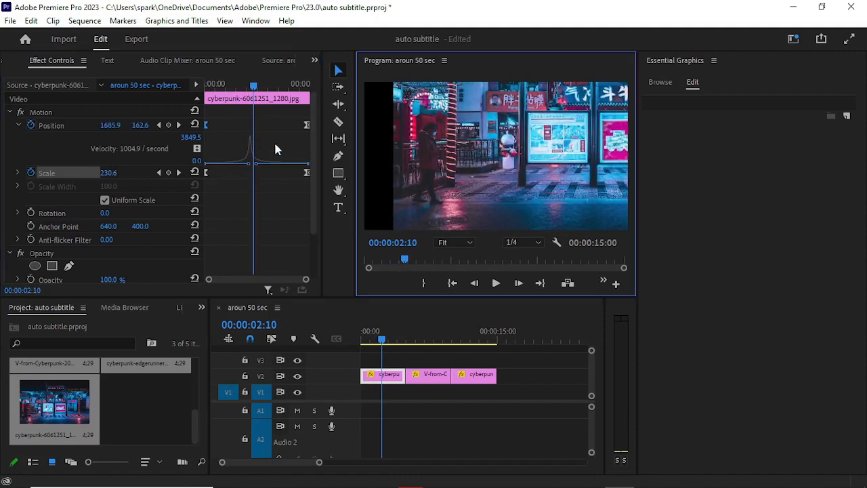
Shorten the ending Position keyframe's ease handle to soften the velocity peak, previewing the movement after each adjustment
left_click_drag(257, 166, 266, 172)
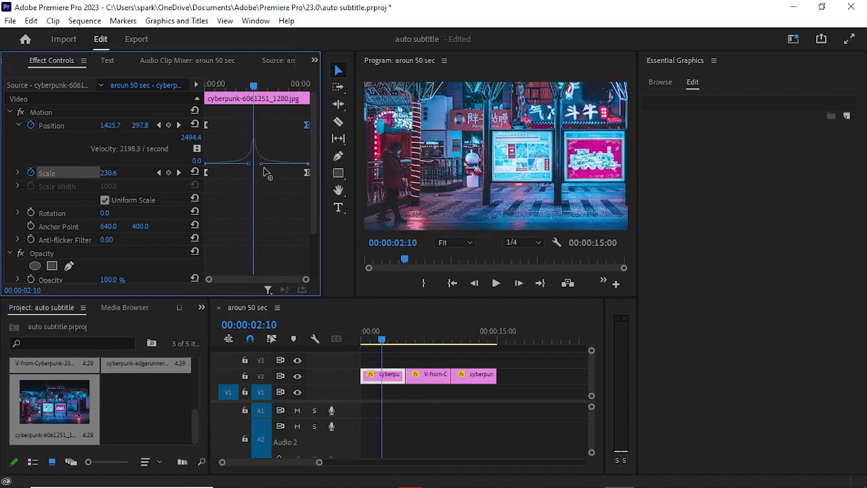
left_click_drag(253, 86, 207, 88)
key("space")
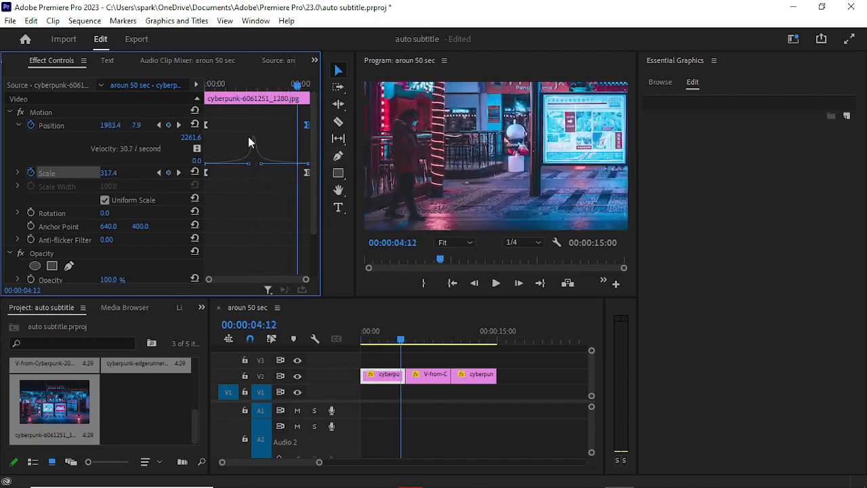
left_click(252, 88)
left_click_drag(263, 164, 278, 166)
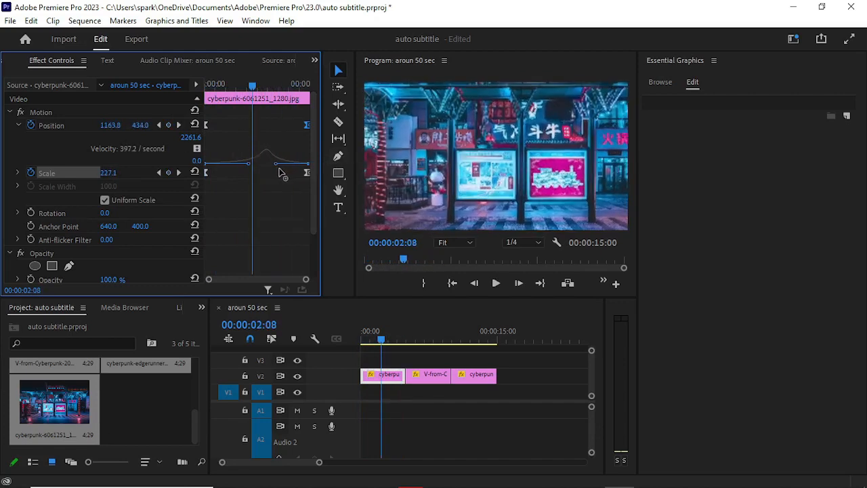
key("space")
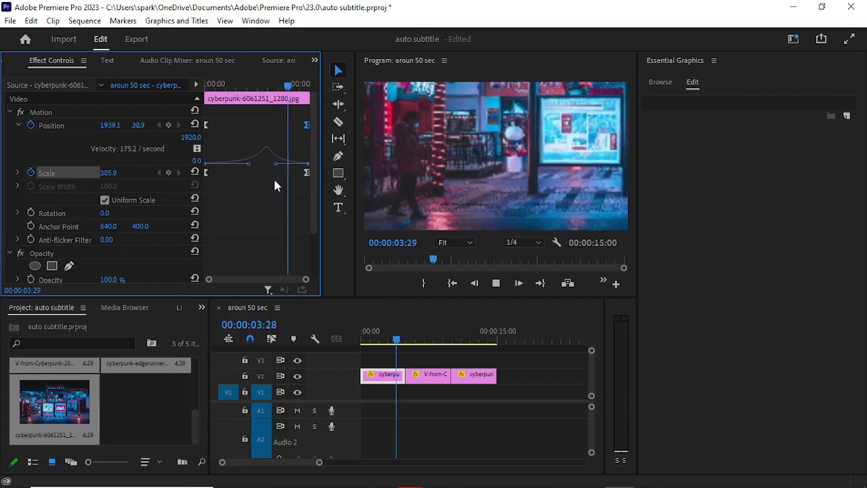
left_click_drag(263, 85, 199, 115)
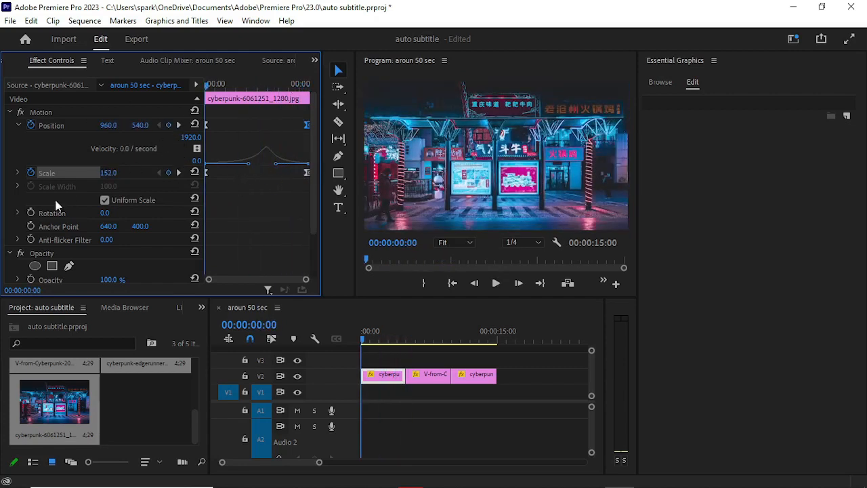
Expand the Scale graphs, lower the ending Scale keyframe so the image shrinks over the clip, and play the result
left_click(18, 173)
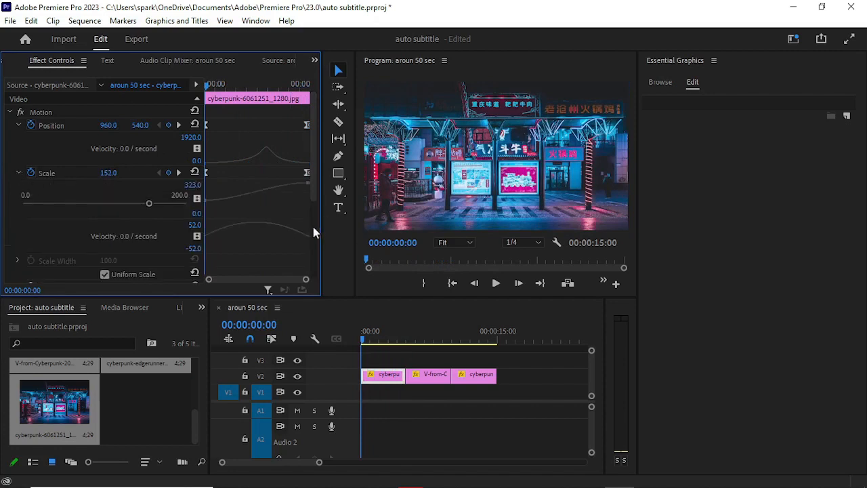
scroll(237, 228, "down", 3)
scroll(237, 223, "up", 2)
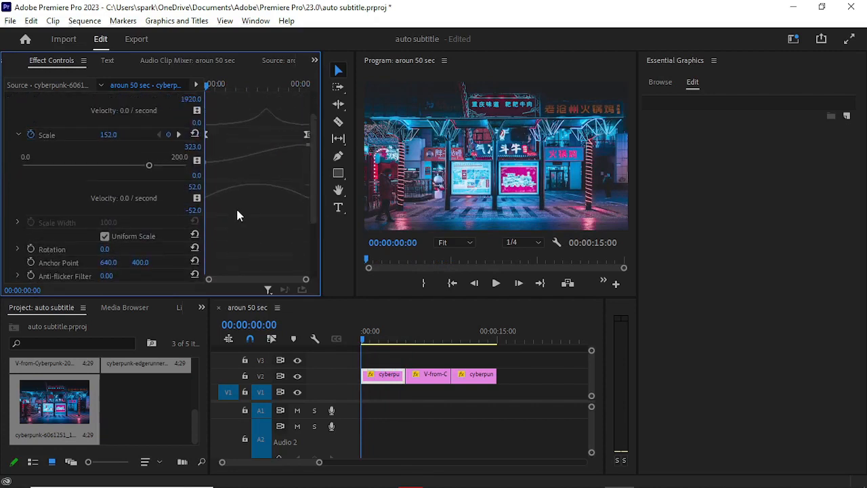
scroll(237, 215, "up", 1)
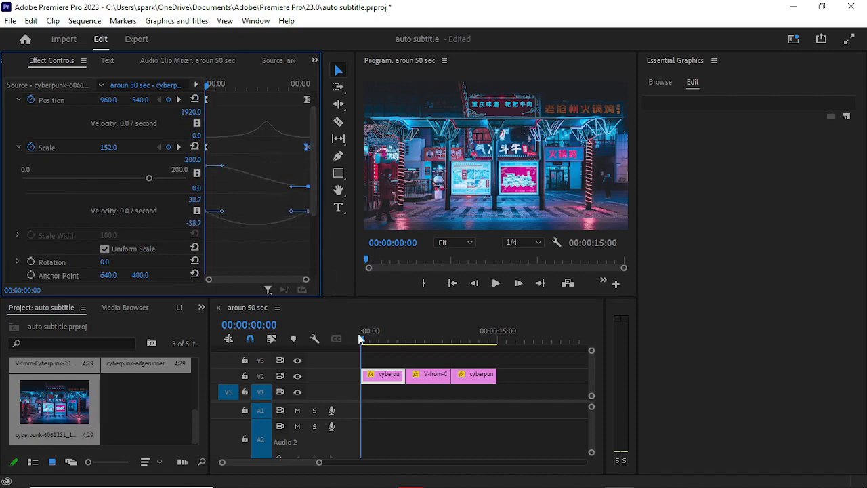
key("space")
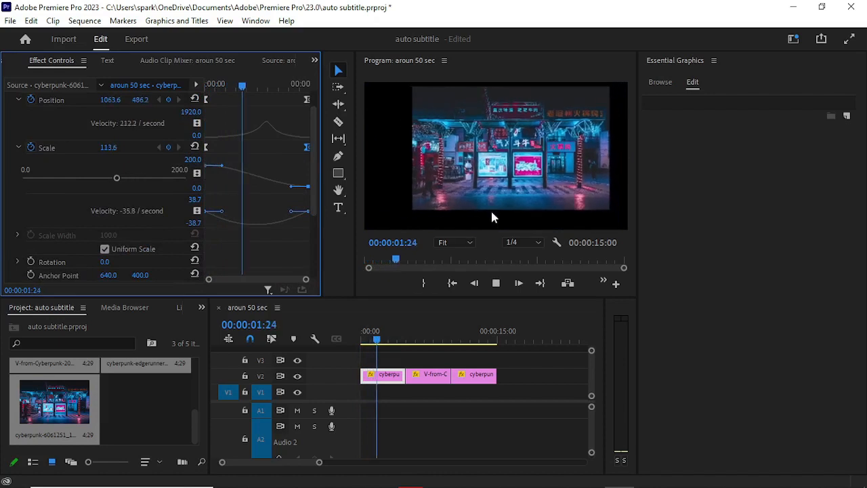
Undo the lowering of the ending Scale keyframe and tilt its ease handle slightly upward, previewing the zoom
key("space")
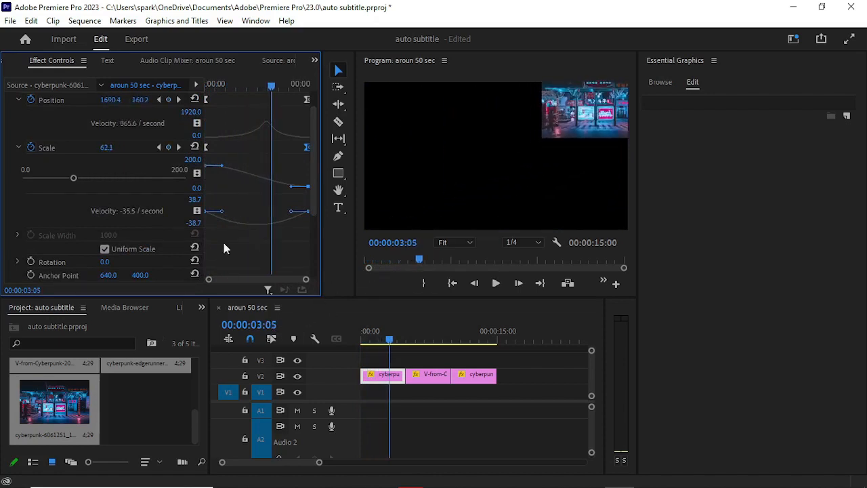
key("ctrl+z")
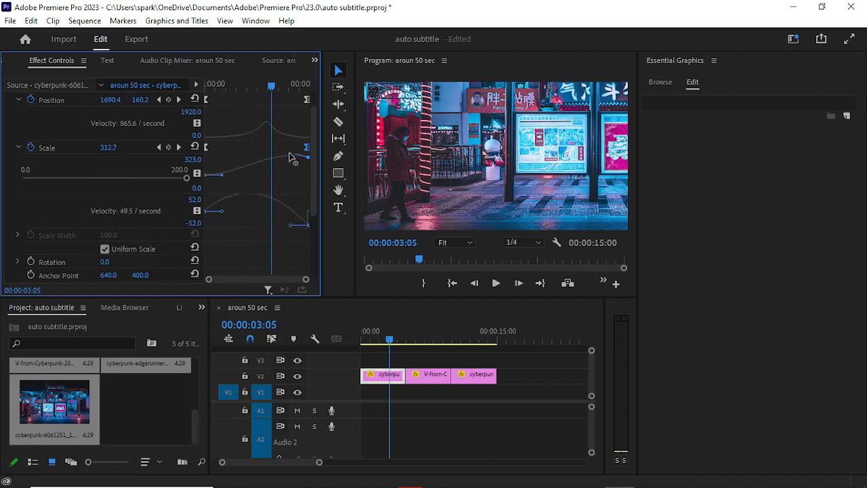
key("space")
key("space")
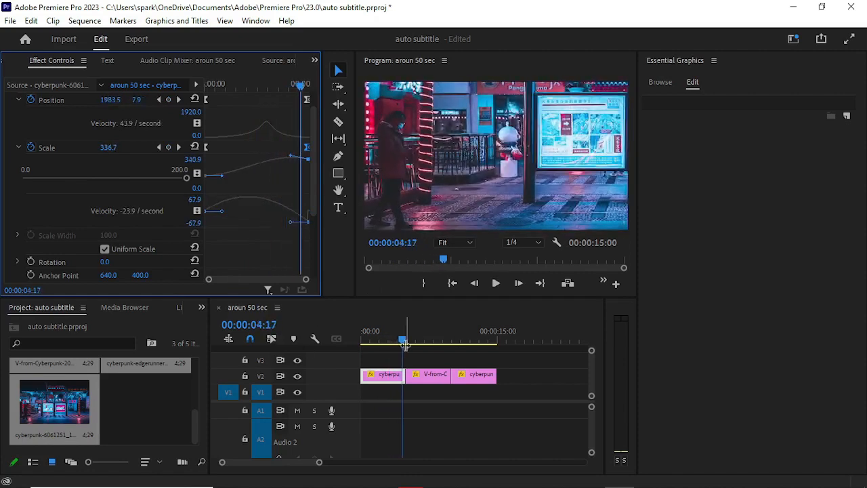
left_click(285, 373)
key("Home")
key("space")
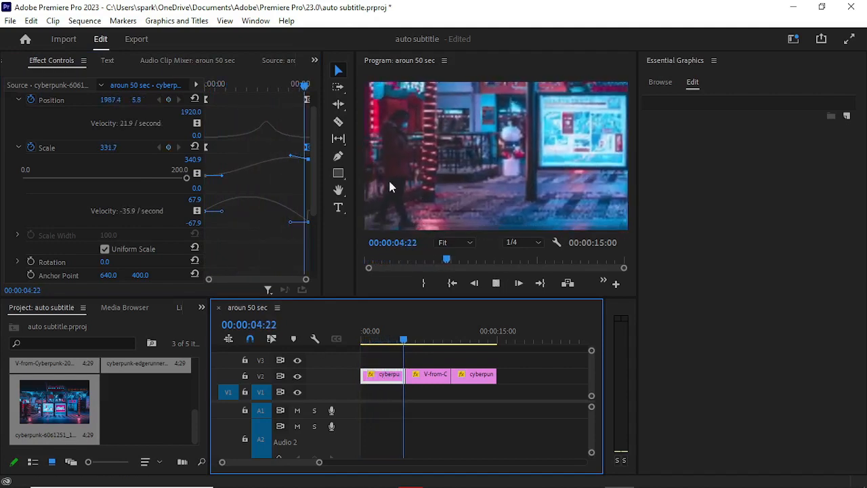
key("space")
Raise the ending Scale keyframe's ease handle further so the zoom overshoots before settling, and replay the first clip
left_click(293, 157)
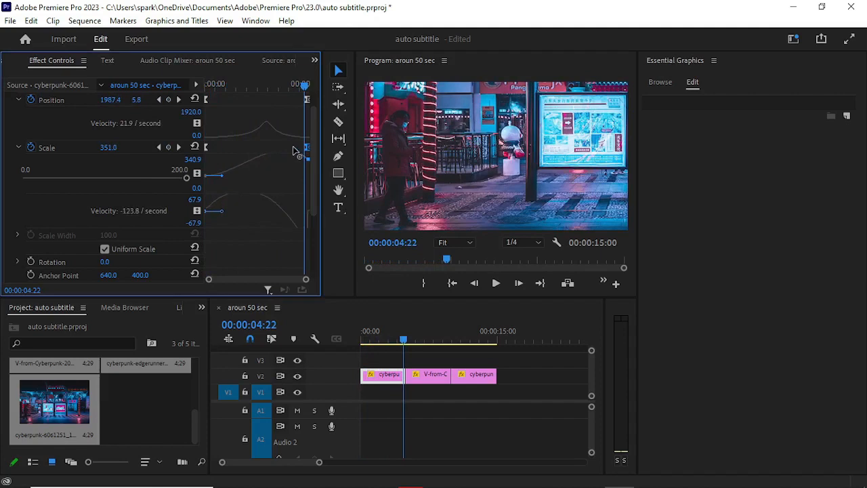
left_click(350, 344)
key("Home")
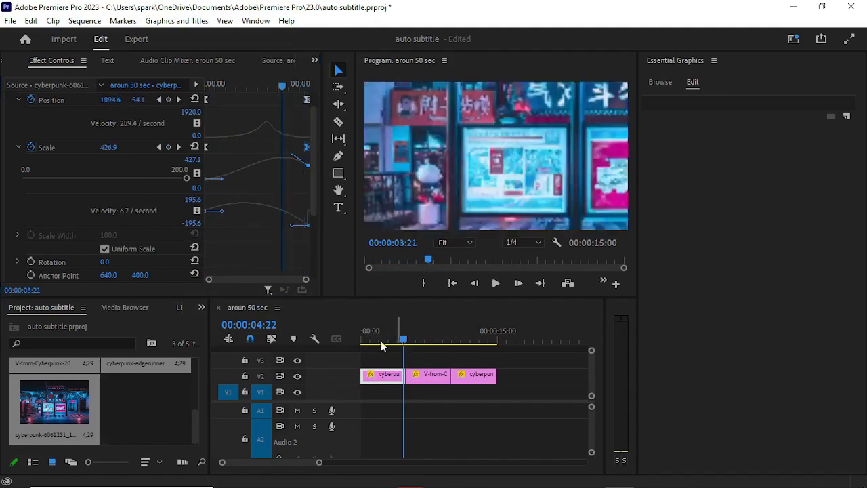
key("space")
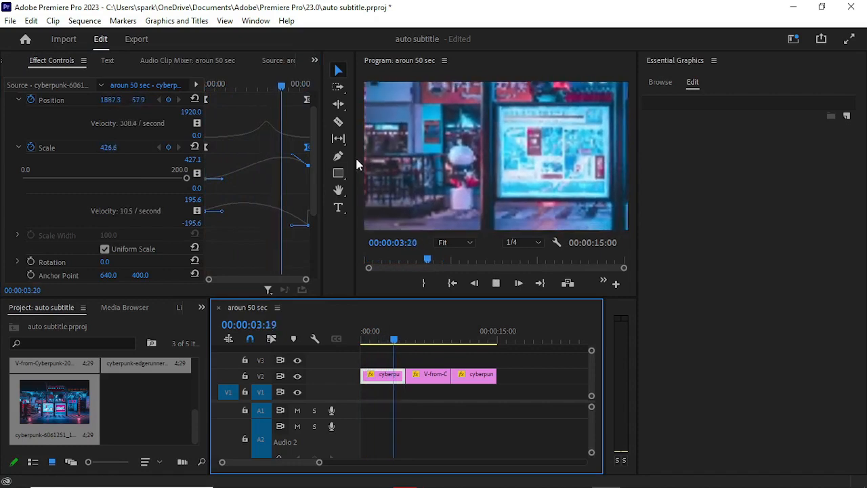
key("space")
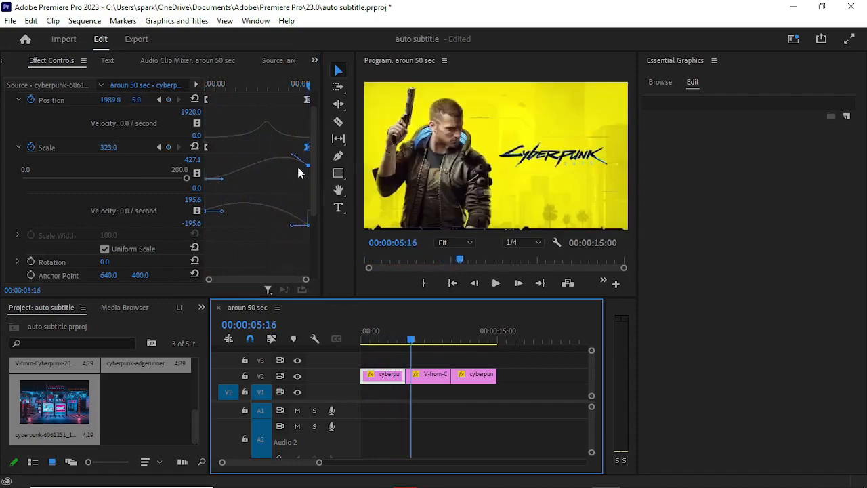
left_click(296, 157)
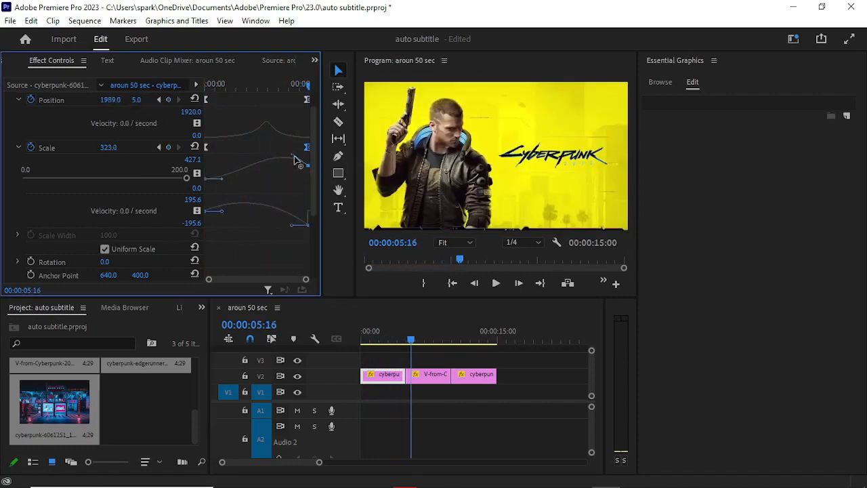
left_click(392, 348)
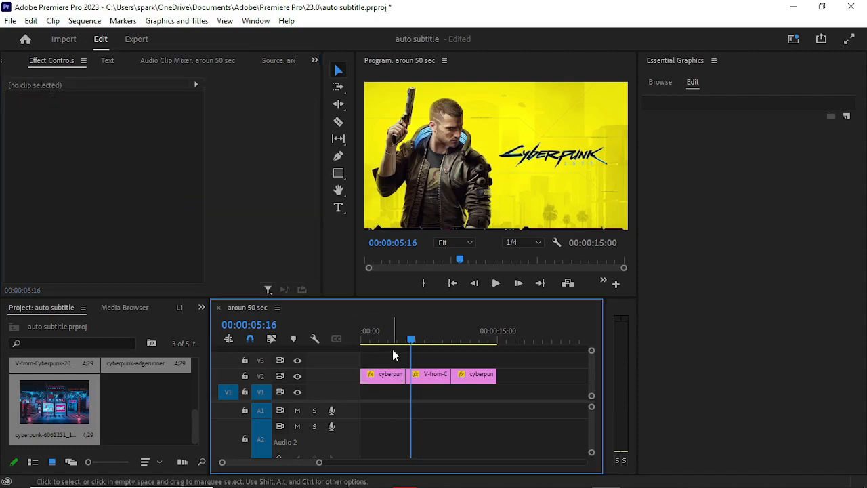
left_click(382, 341)
key("Home")
key("space")
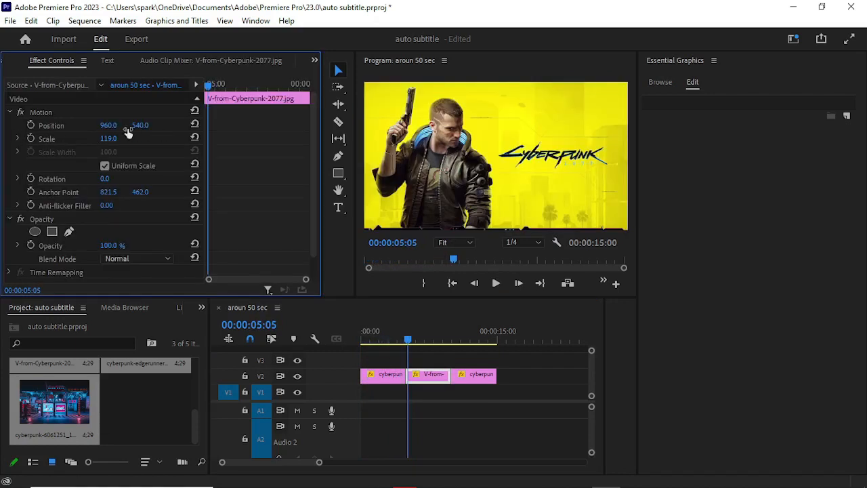
Set the second clip's Scale to 164 and horizontal Position to 1308, and turn on keyframing for both at 00:00:05:05
left_click_drag(109, 138, 176, 136)
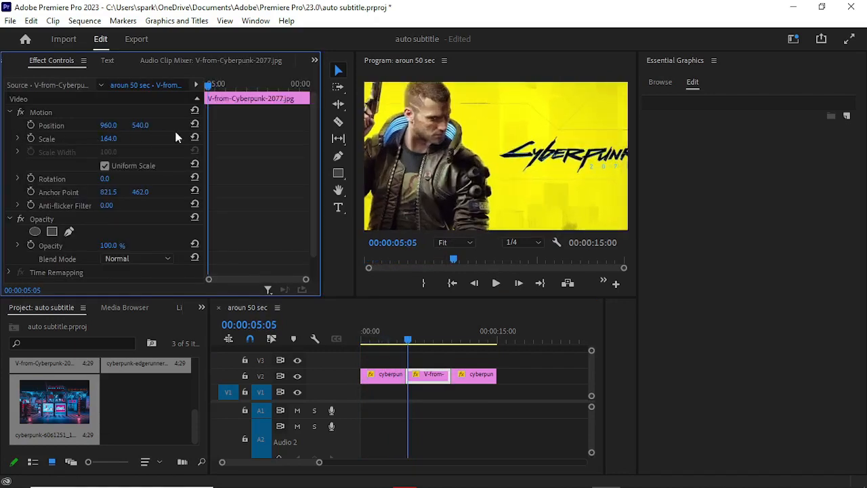
left_click_drag(109, 126, 226, 126)
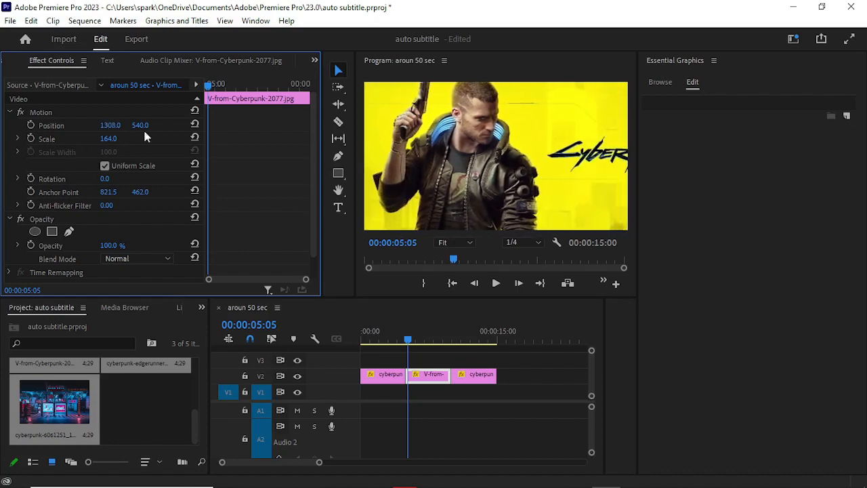
left_click(31, 139)
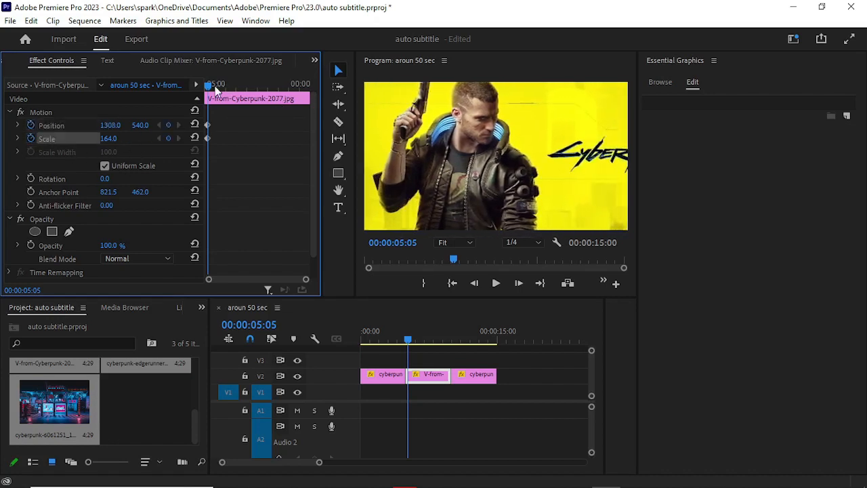
At 00:00:06:19, keyframe the second clip's Scale at 240 and its horizontal Position at 100 to frame the Cyberpunk logo
left_click_drag(215, 88, 239, 86)
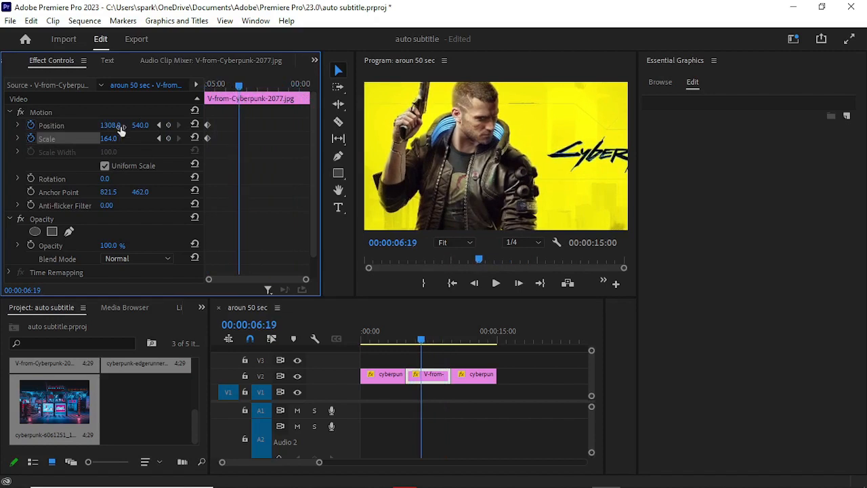
left_click_drag(109, 128, 27, 127)
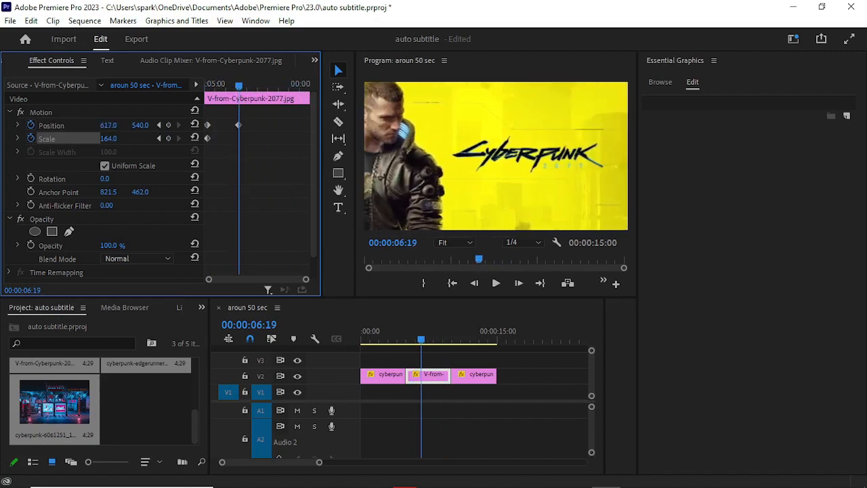
left_click_drag(109, 139, 136, 139)
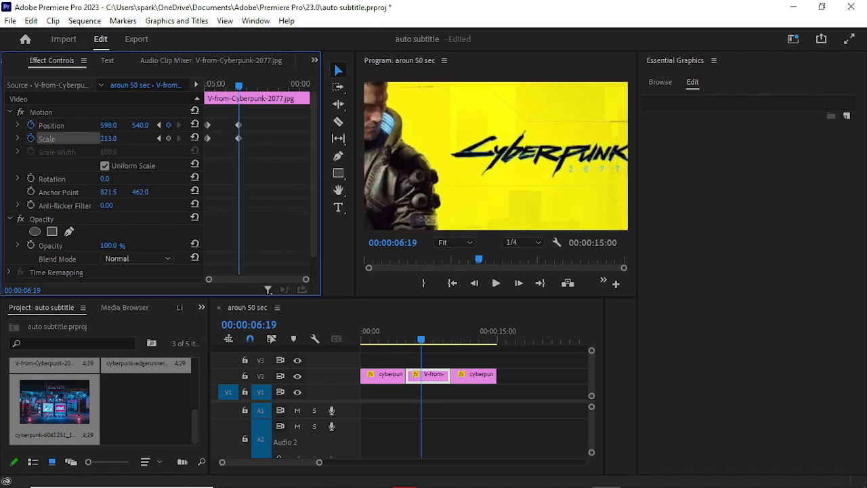
left_click_drag(110, 125, 14, 126)
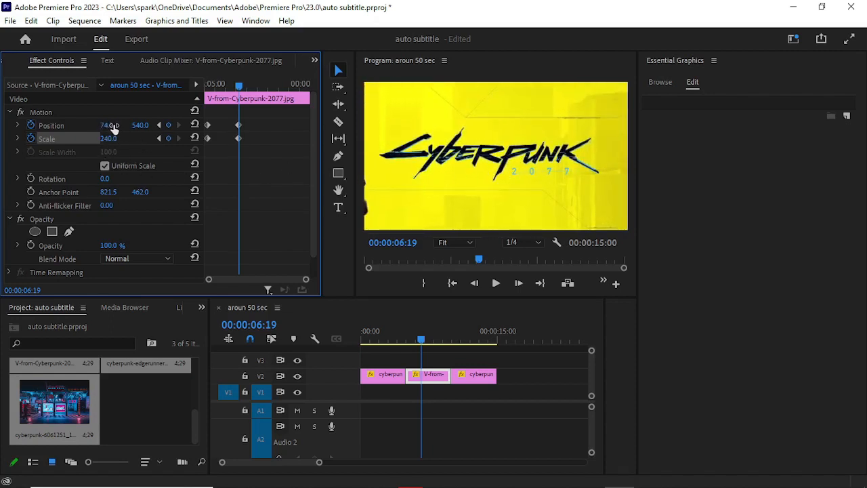
left_click_drag(113, 126, 132, 125)
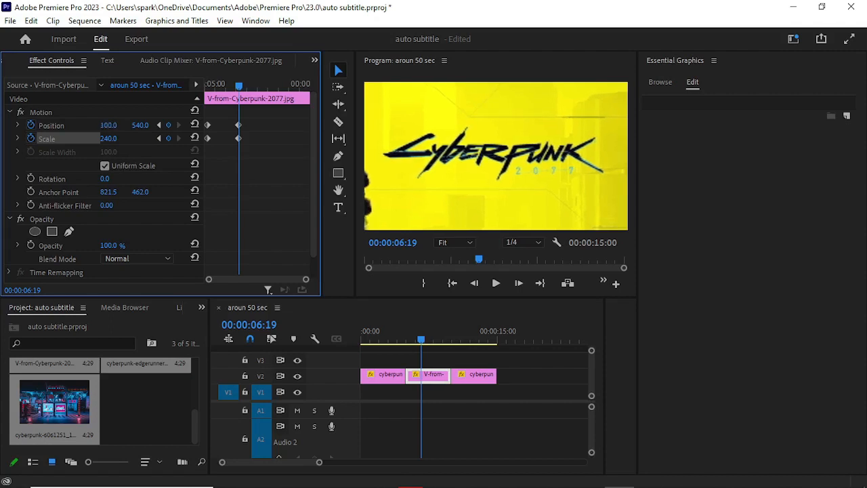
At 00:00:09:14, keyframe the second clip's Scale at 124 and its horizontal Position at 883
left_click_drag(241, 87, 300, 93)
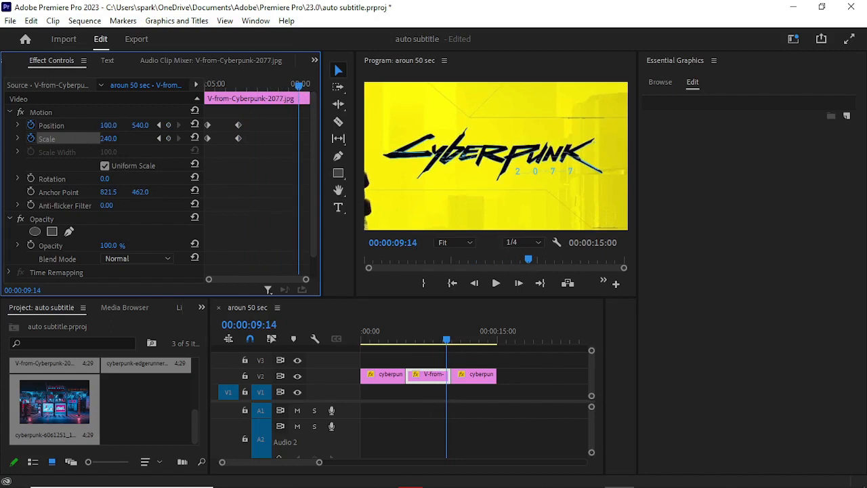
left_click_drag(110, 126, 95, 125)
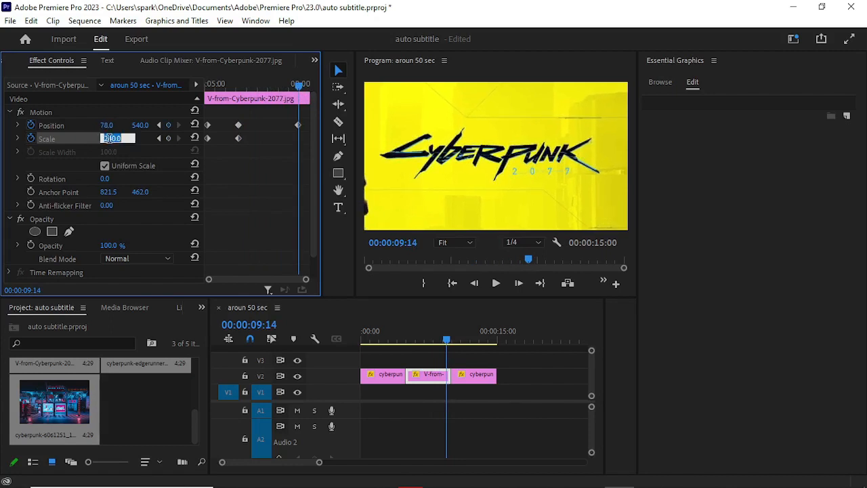
left_click(129, 146)
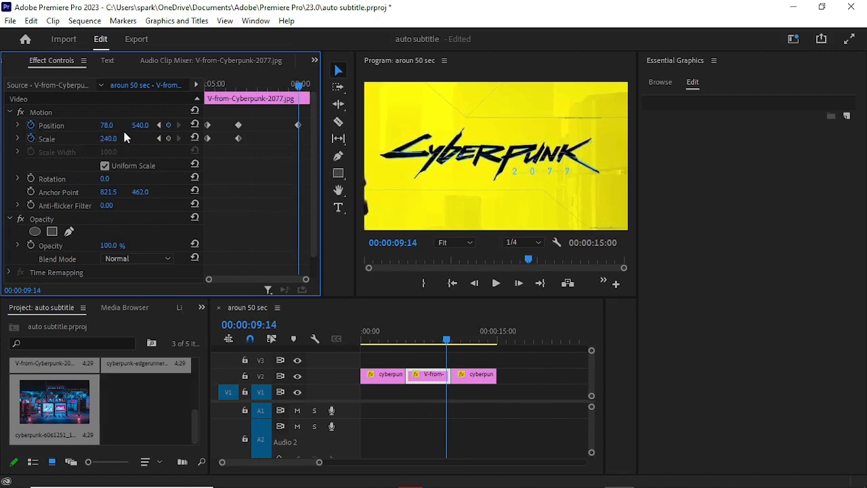
left_click(156, 147)
left_click_drag(115, 140, 43, 139)
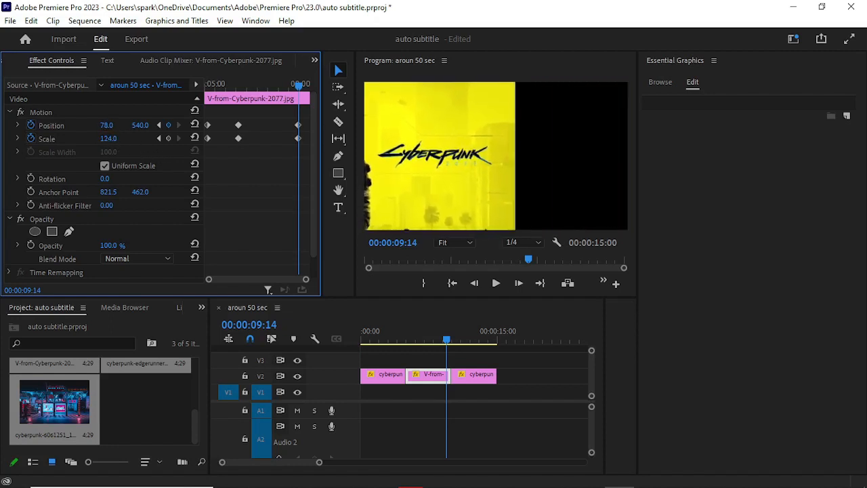
left_click_drag(106, 125, 648, 126)
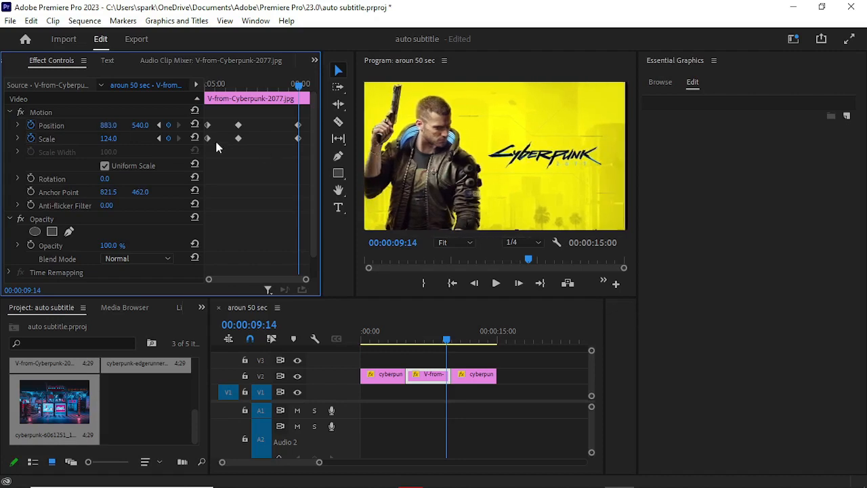
Play the second clip from its beginning to check the pan and zoom between the keyframes
left_click_drag(299, 87, 2, 207)
key("space")
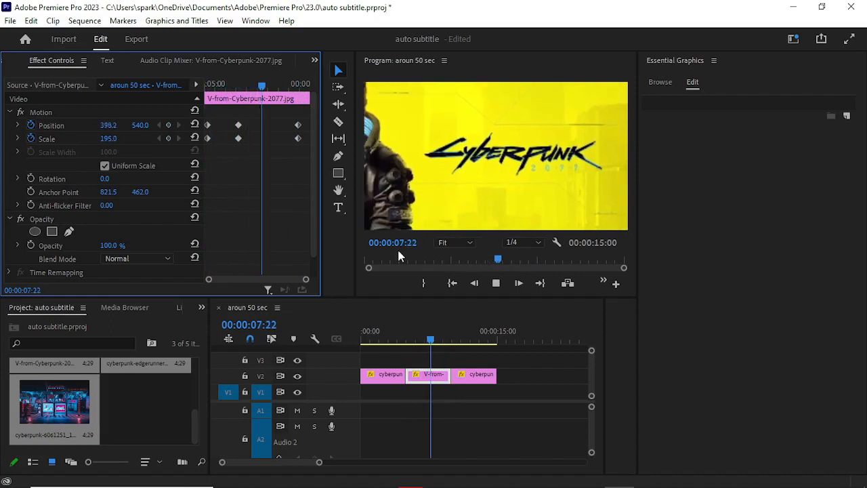
key("space")
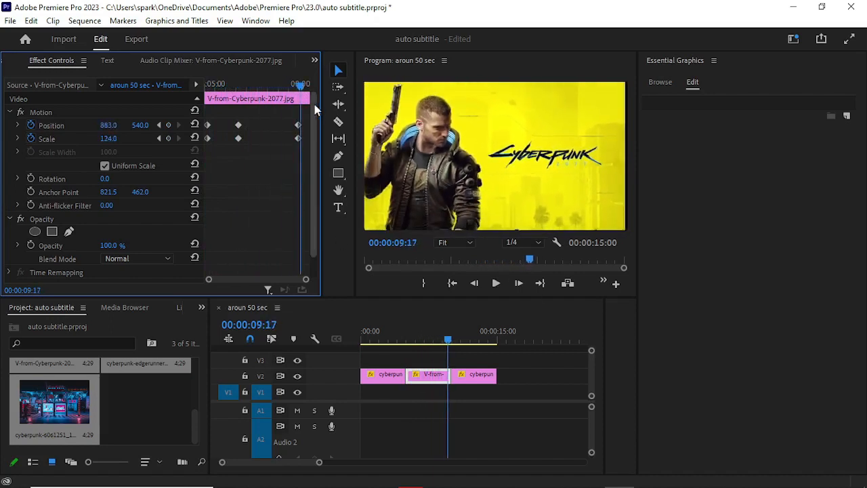
Apply Ease Out to the first Position and Scale keyframes and Ease In to the last ones, and preview the clip
left_click_drag(299, 90, 120, 126)
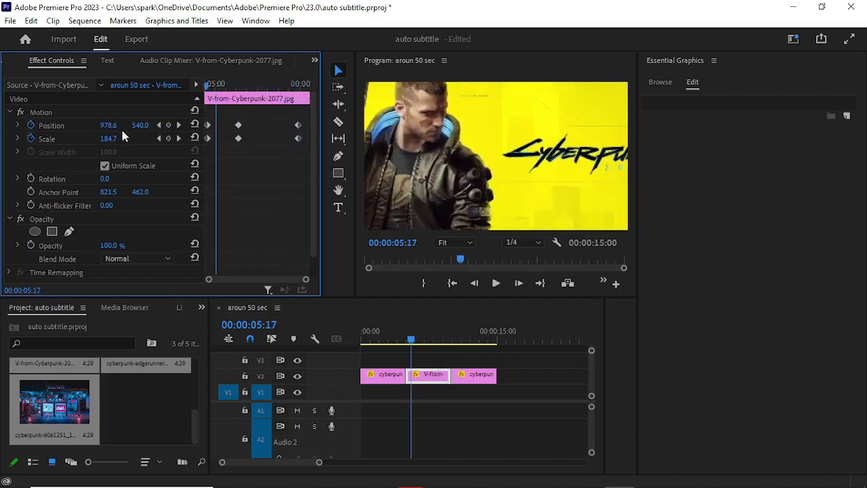
right_click(207, 135)
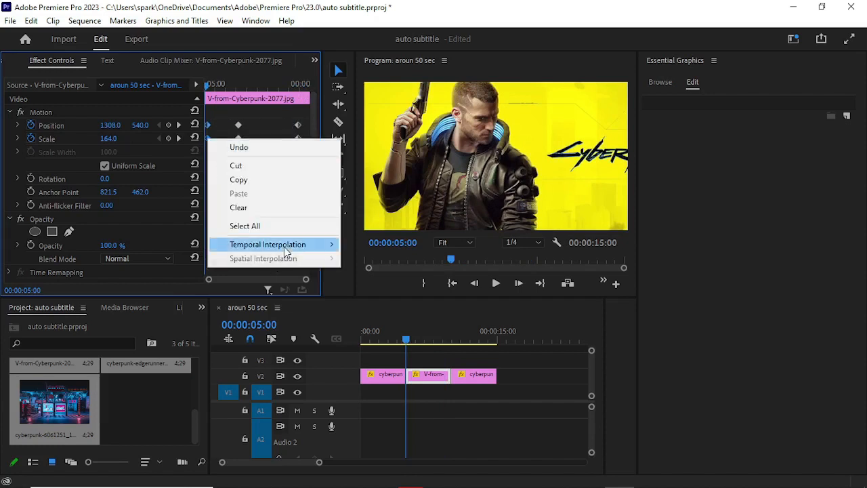
mouse_move(283, 244)
left_click(381, 332)
right_click(290, 136)
mouse_move(319, 242)
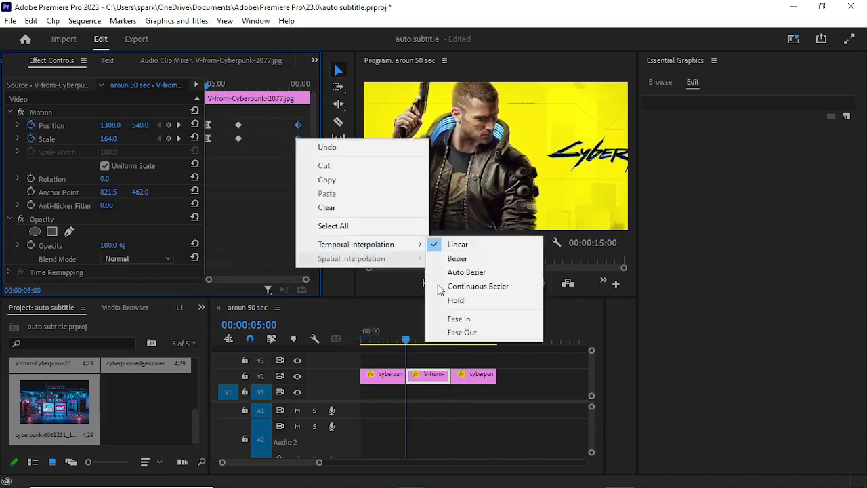
left_click(457, 317)
key("space")
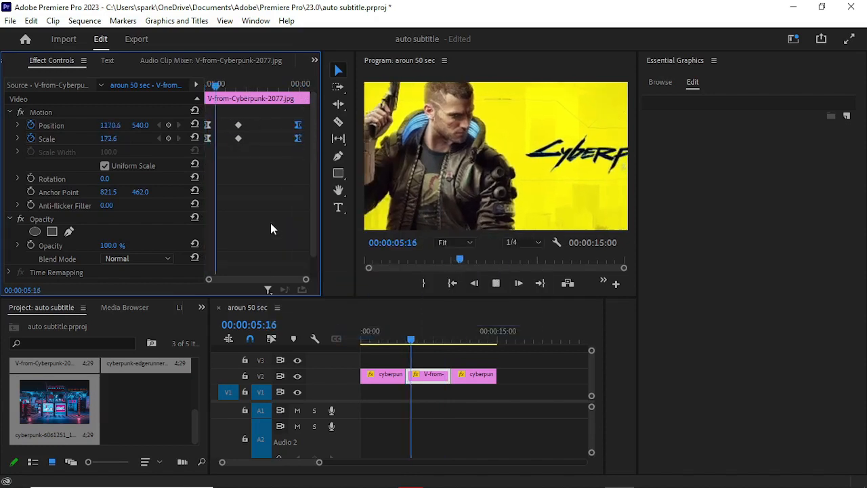
key("space")
Expand the second clip's Position velocity graph and replay the clip to examine the movement around the middle keyframe
left_click(17, 125)
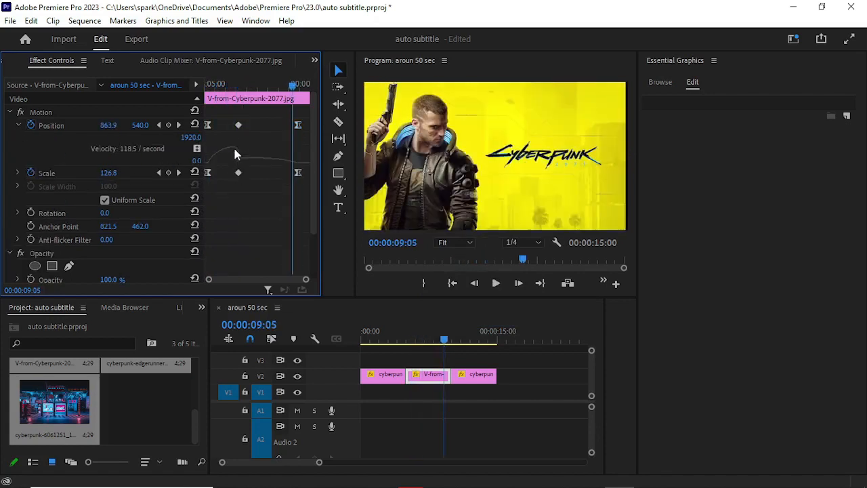
left_click(238, 172)
key("space")
left_click_drag(229, 85, 204, 85)
key("space")
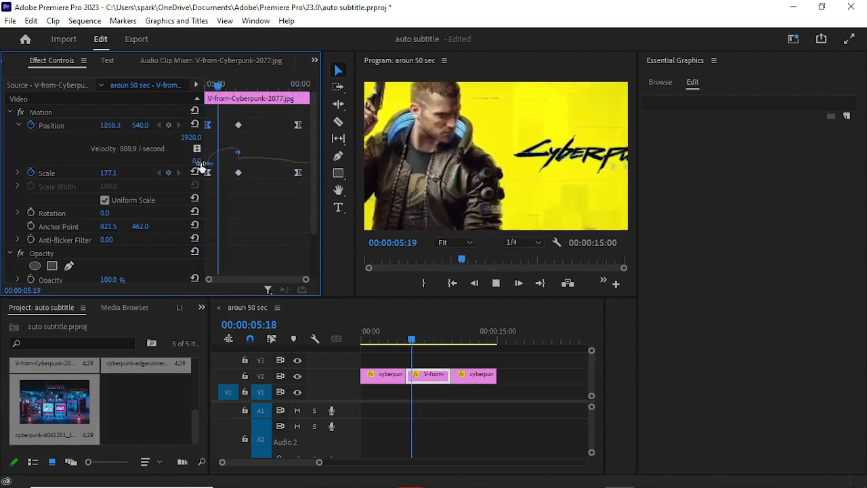
key("space")
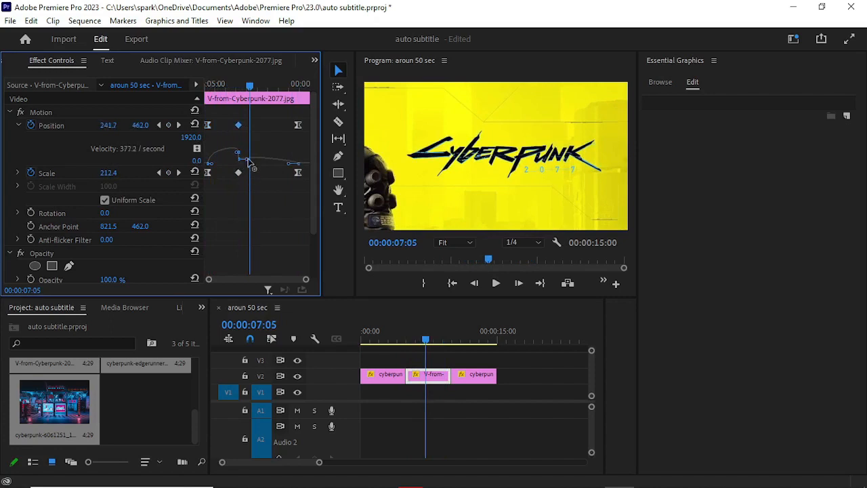
Reshape the second clip's Position velocity curve between the middle and last keyframes by lengthening their handles toward each other
left_click_drag(250, 160, 296, 163)
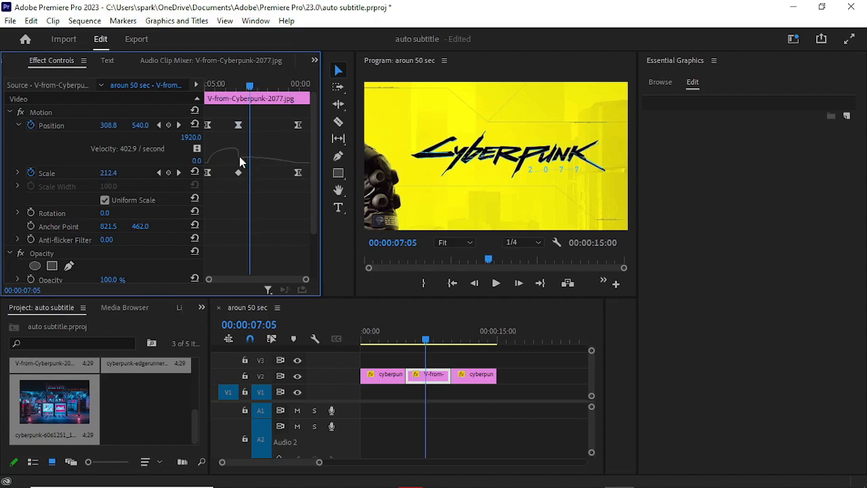
left_click(293, 163)
left_click_drag(275, 160, 271, 152)
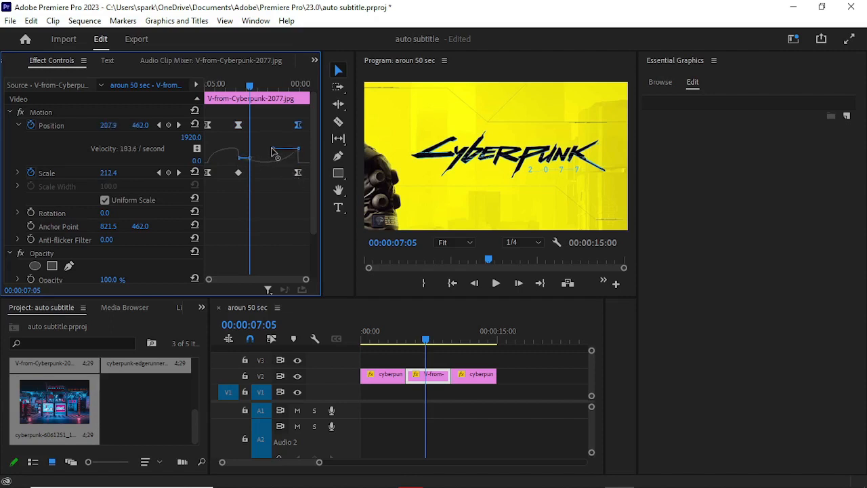
Replay the second clip from its beginning to check the reshaped pan through the middle keyframe
key("space")
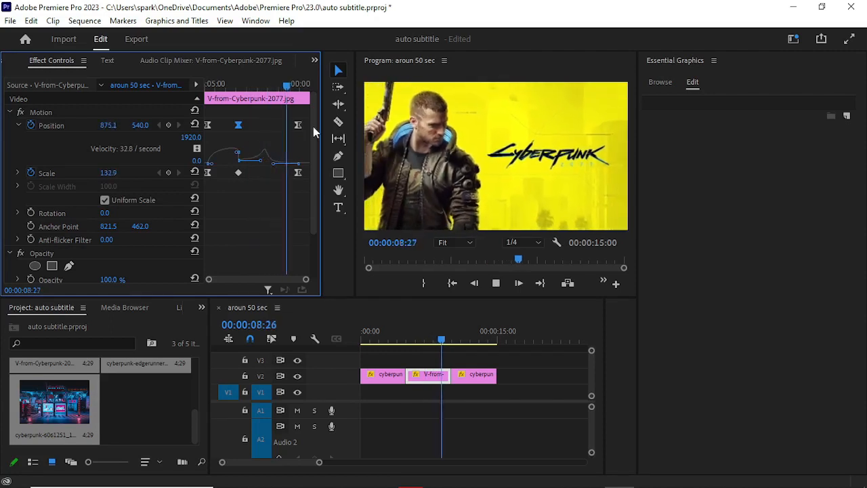
left_click(249, 86)
left_click(210, 85)
key("space")
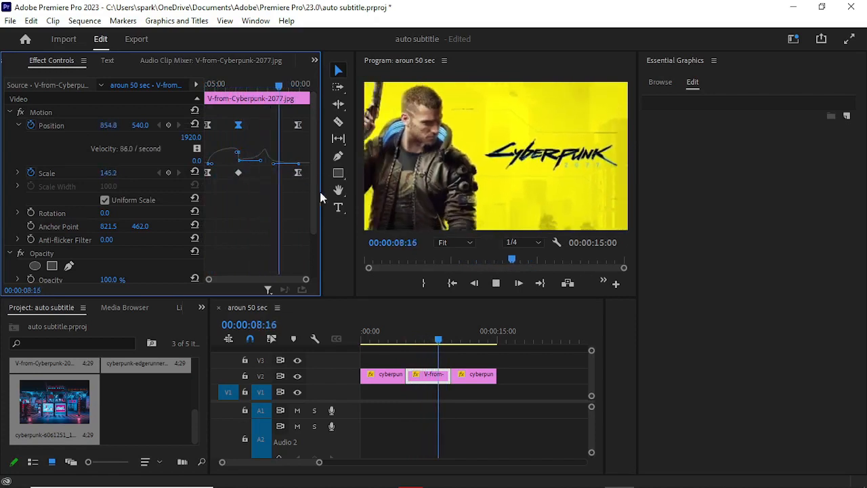
key("space")
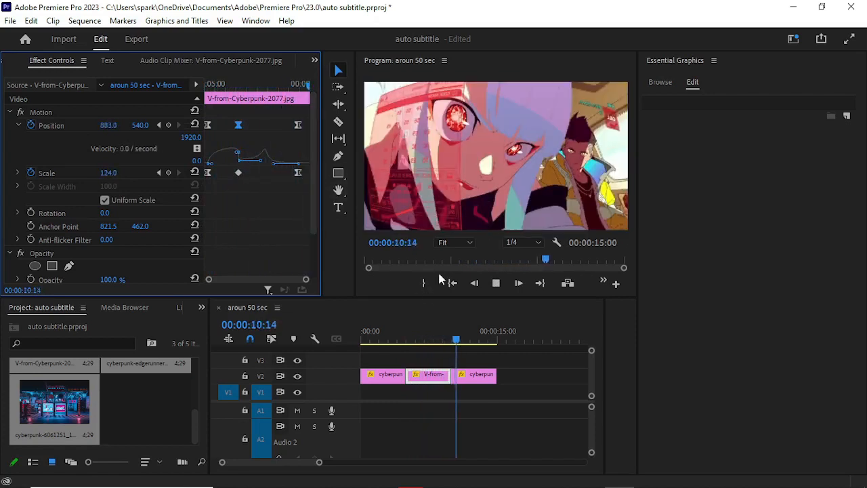
Start Position and Scale keyframing on the third clip at its beginning, 00:00:10:01
left_click(467, 374)
left_click_drag(456, 348, 453, 343)
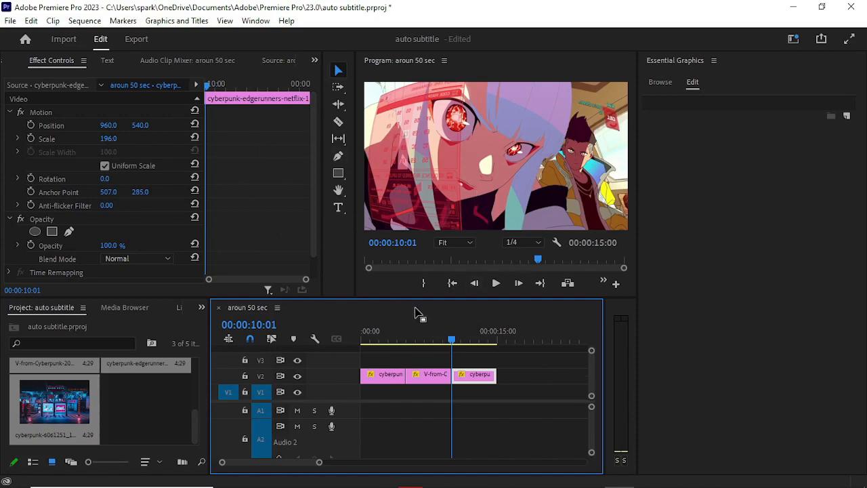
left_click(30, 125)
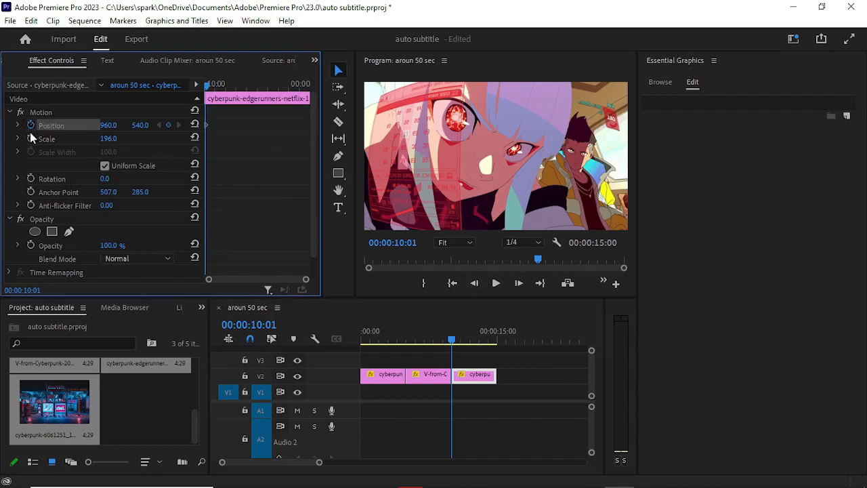
left_click(30, 138)
At 00:00:14:27, near the end of the third clip, keyframe its Scale at 208
left_click(301, 84)
left_click_drag(303, 82, 309, 87)
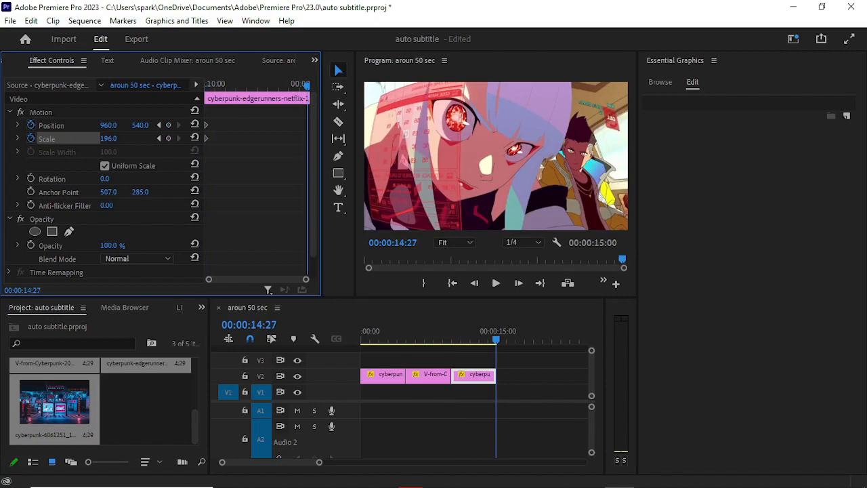
left_click_drag(108, 139, 118, 139)
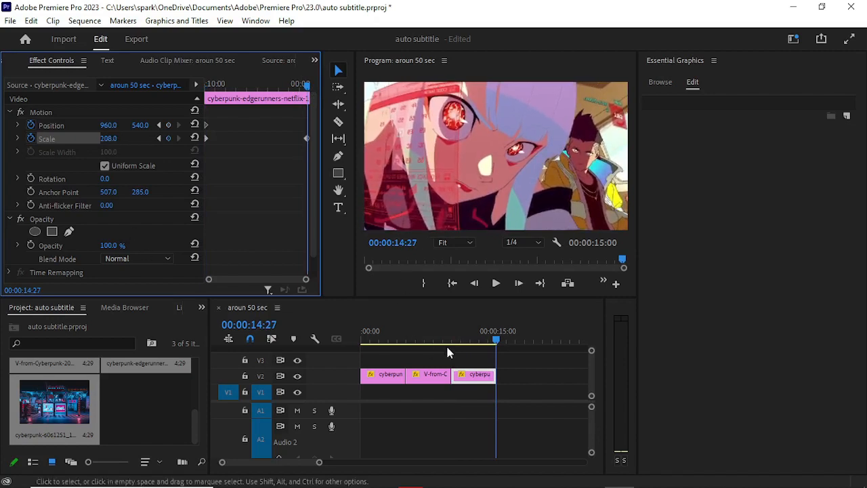
Apply Ease Out to the third clip's first Position and Scale keyframes and Ease In to its last Scale keyframe
right_click(206, 135)
mouse_move(282, 240)
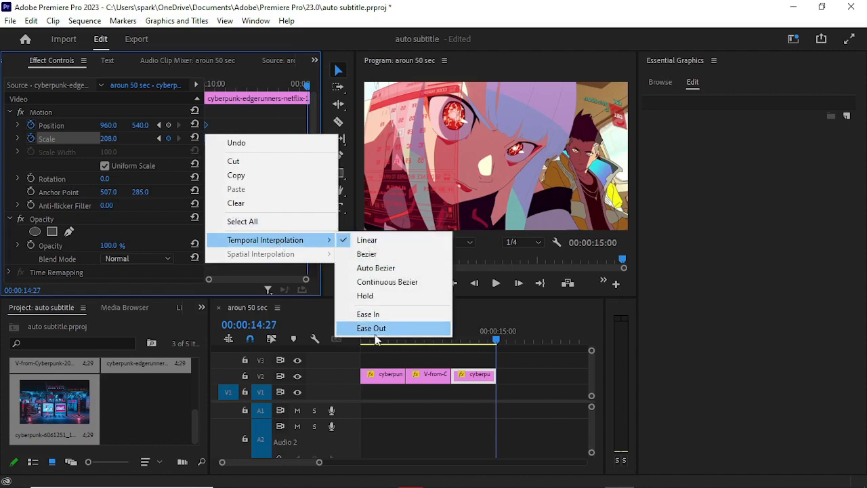
left_click(375, 331)
right_click(307, 138)
left_click(356, 316)
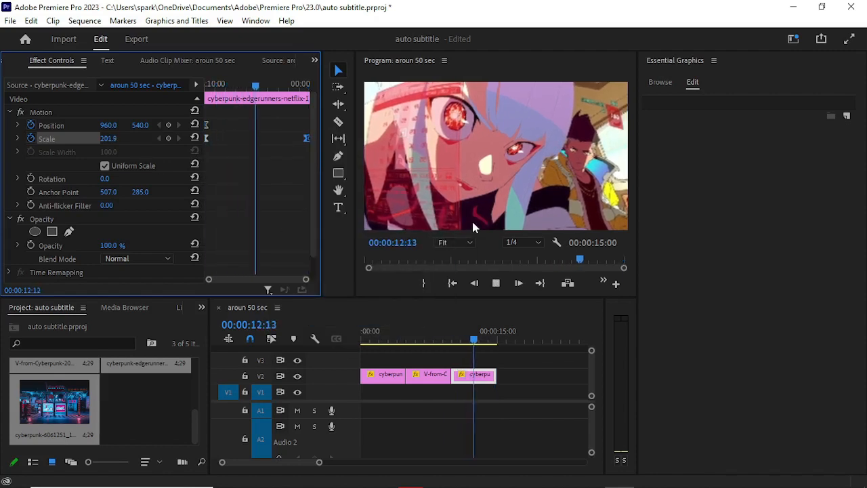
Preview the third clip's zoom full screen, replaying it from 00:00:09:06 to include the cut from the second clip
key("ctrl+grave")
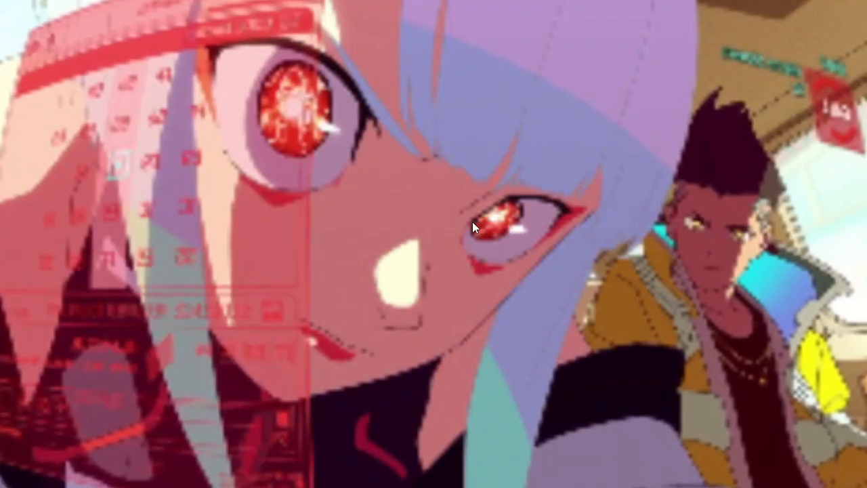
key("ctrl+grave")
left_click(472, 340)
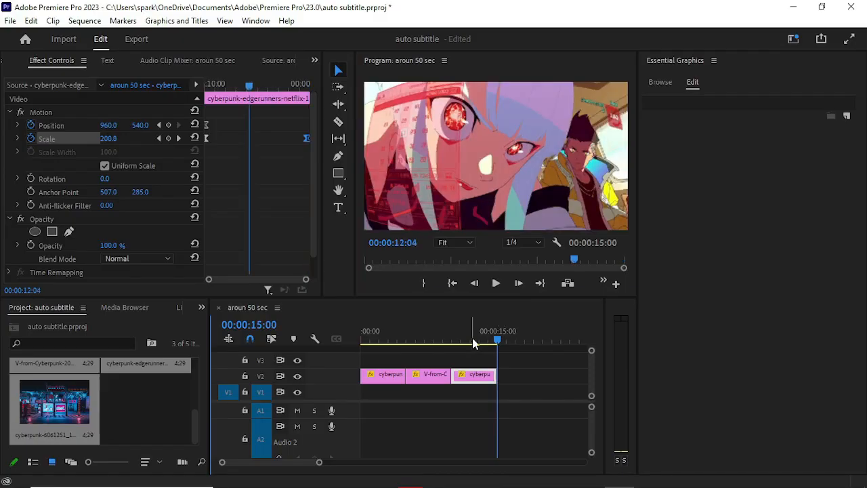
left_click(459, 243)
left_click(459, 251)
key("ctrl+grave")
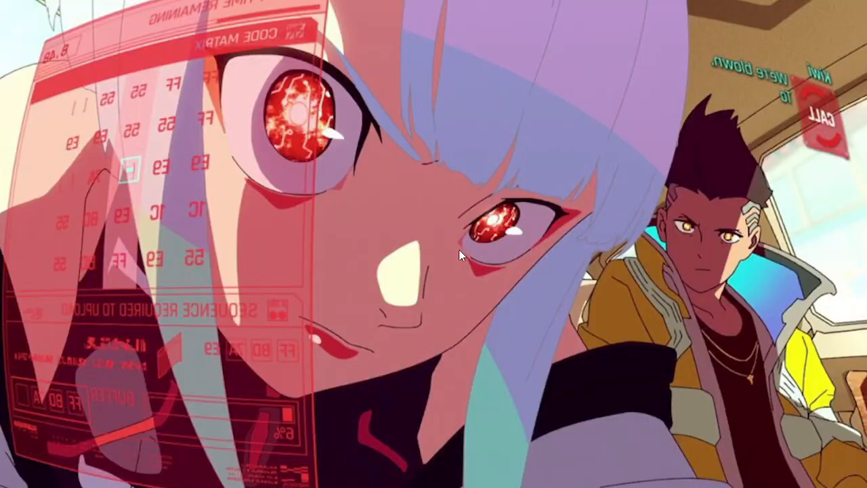
key("ctrl+grave")
left_click(446, 343)
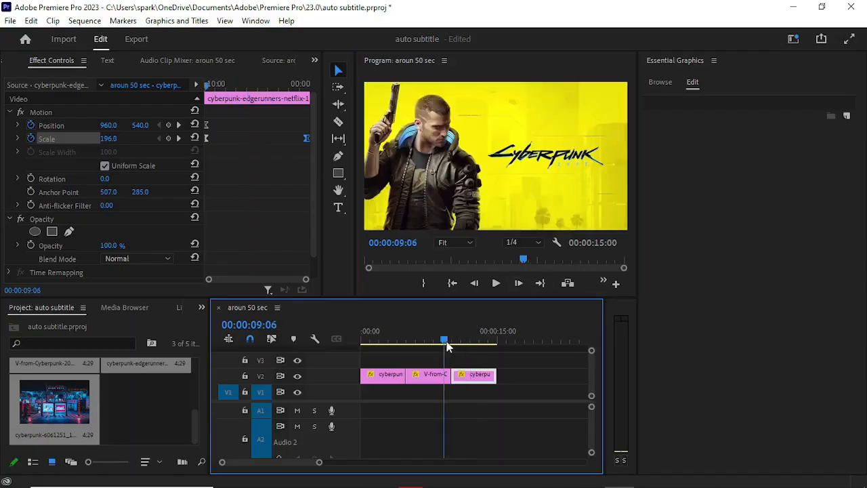
key("ctrl+grave")
key("space")
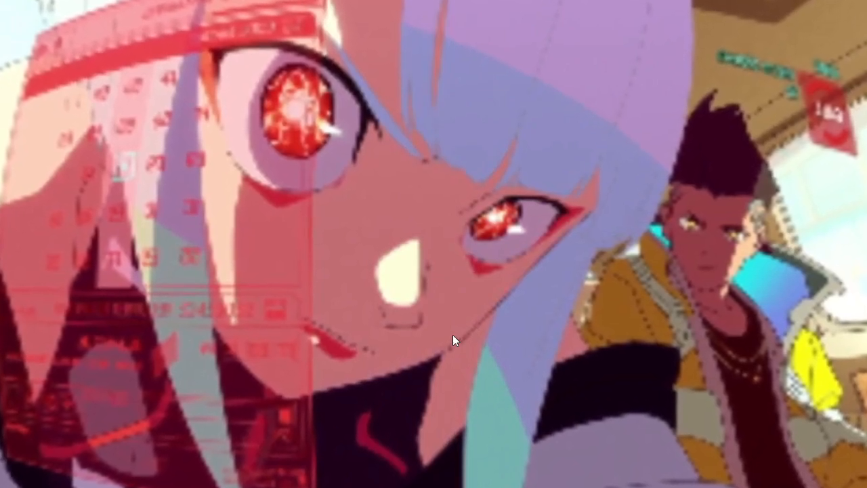
key("ctrl+grave")
Render the sequence preview and play the whole sequence from the start in full screen
key("space")
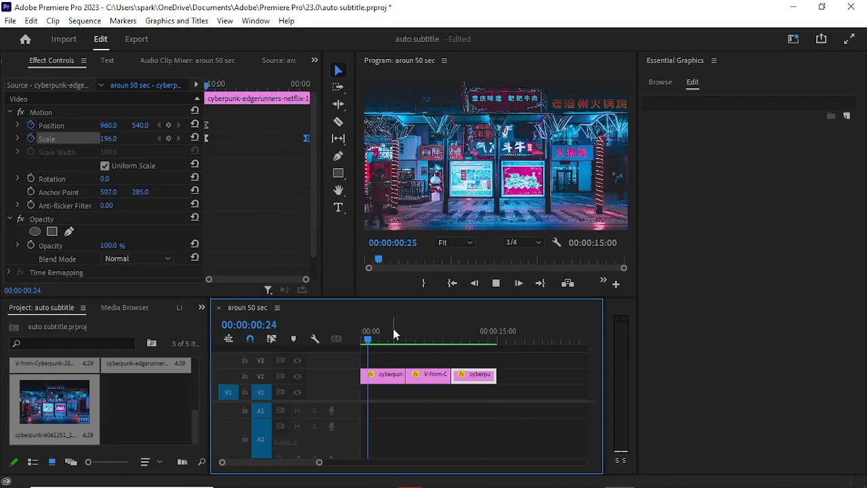
key("ctrl+grave")
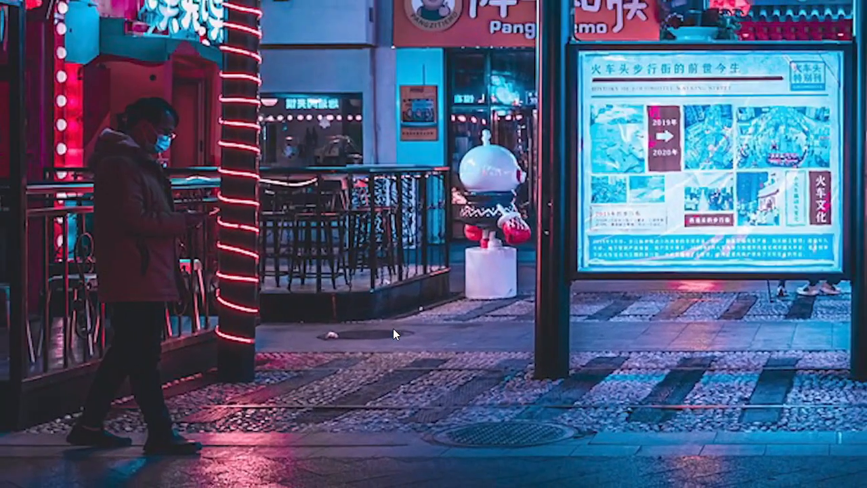
key("ctrl+grave")
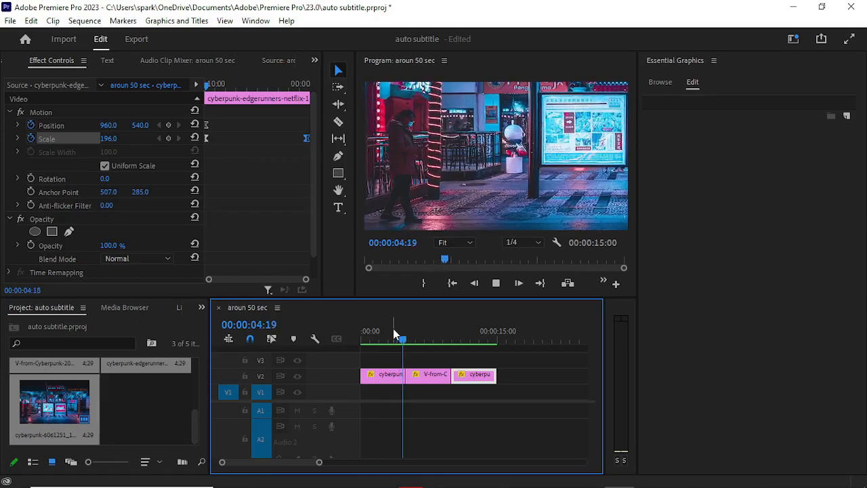
key("ctrl+grave")
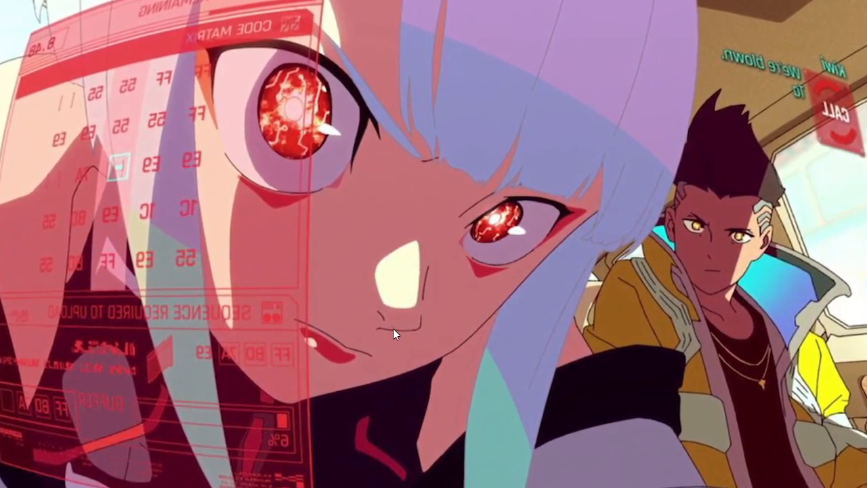
key("Escape")
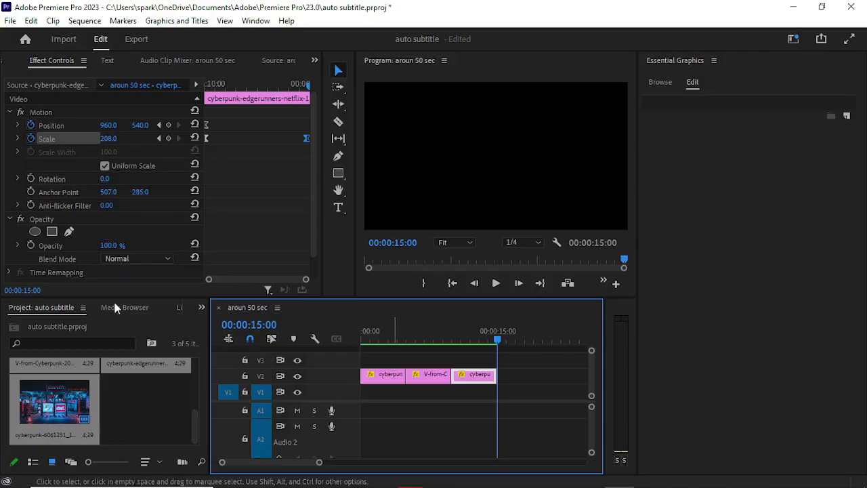